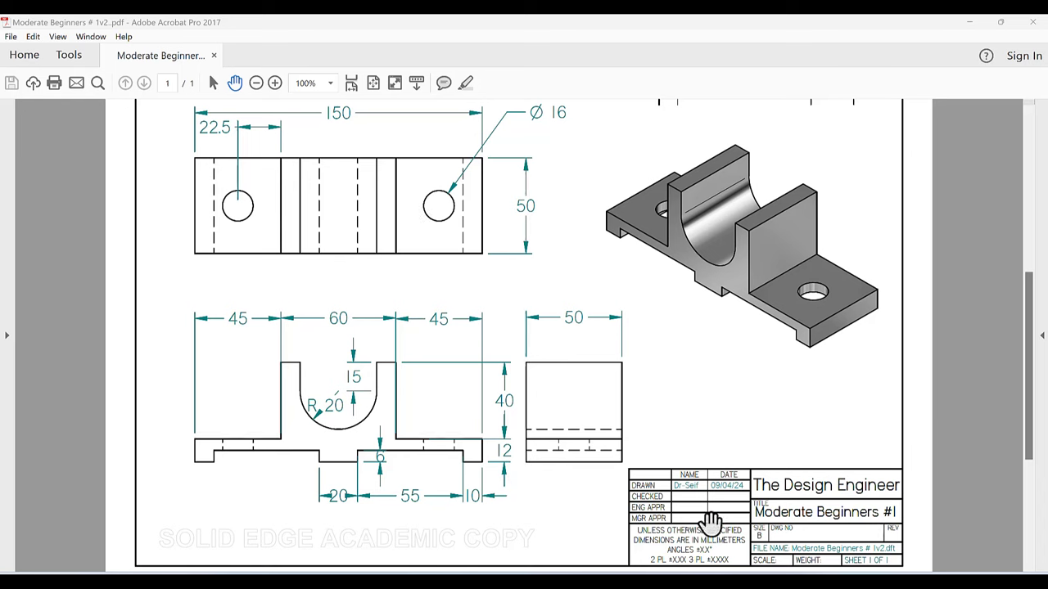
- Switch to Solid Edge and create a new part from the ANSI Metric template ansi metric part.par
click(755, 550)
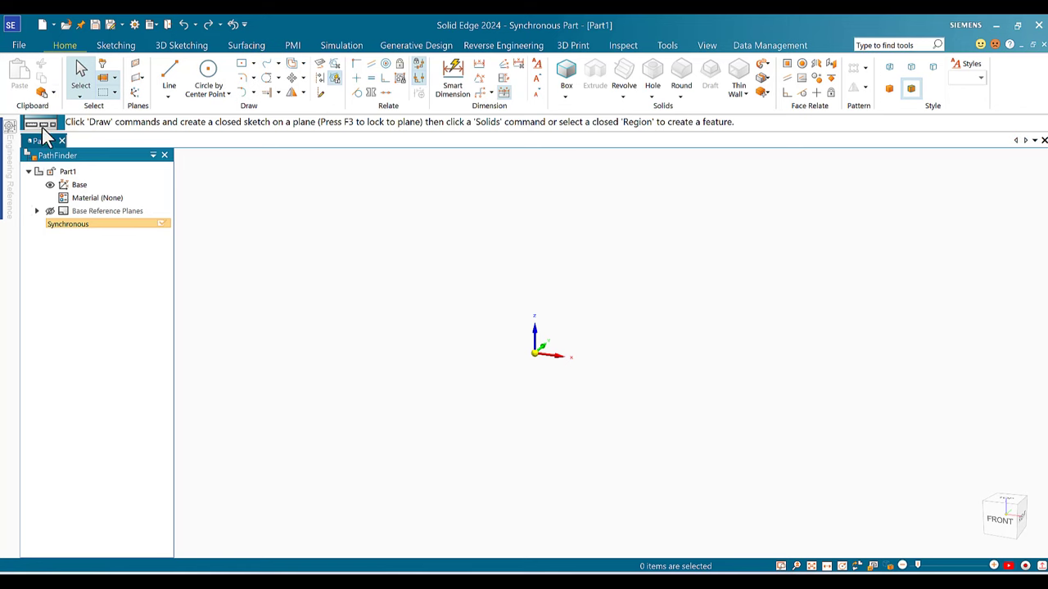
click(38, 25)
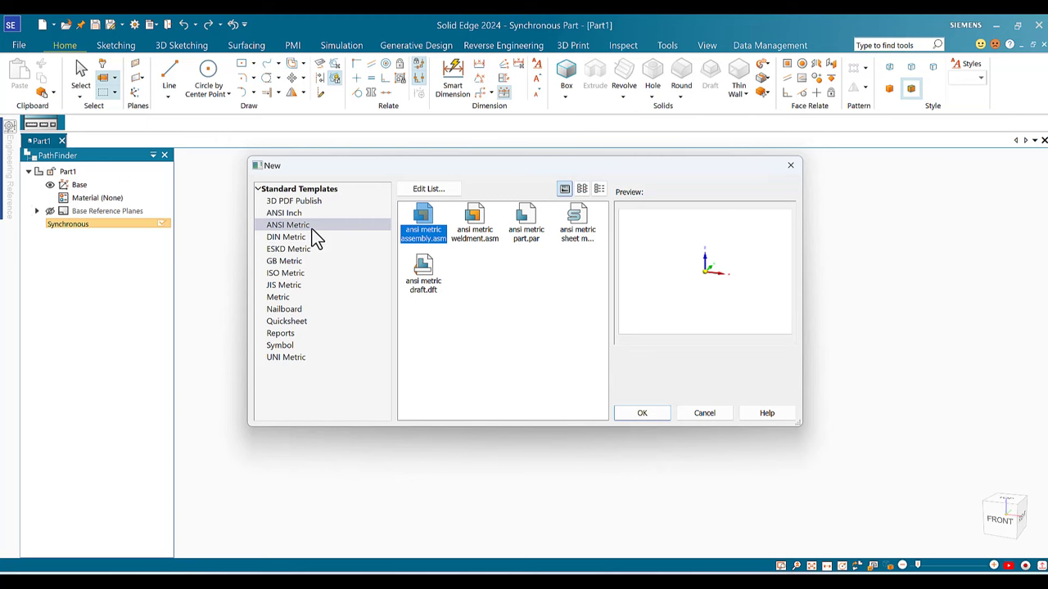
click(527, 223)
click(647, 412)
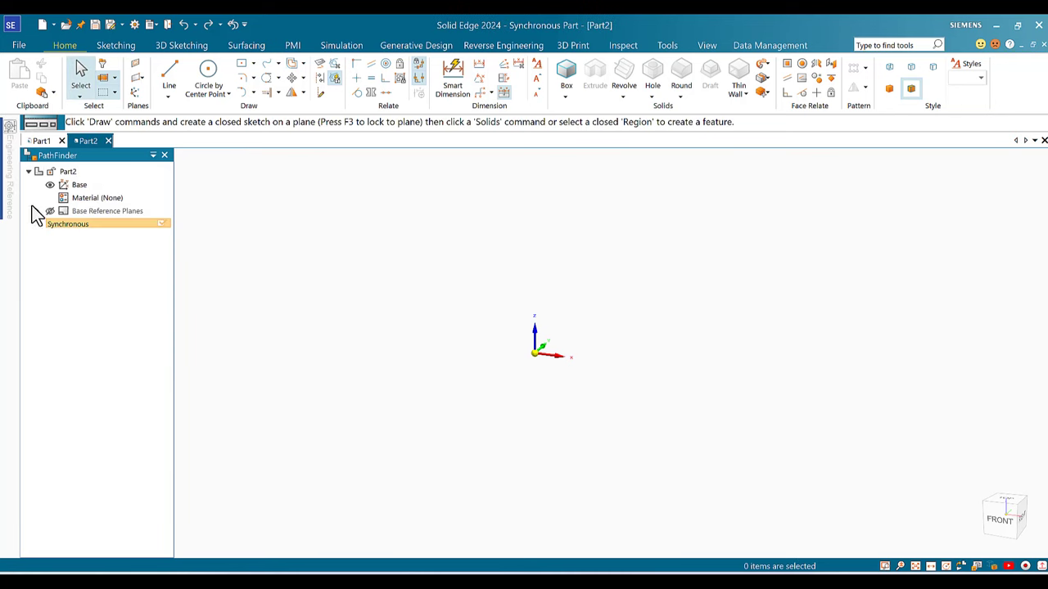
- Close the PathFinder pane and show it again
click(164, 155)
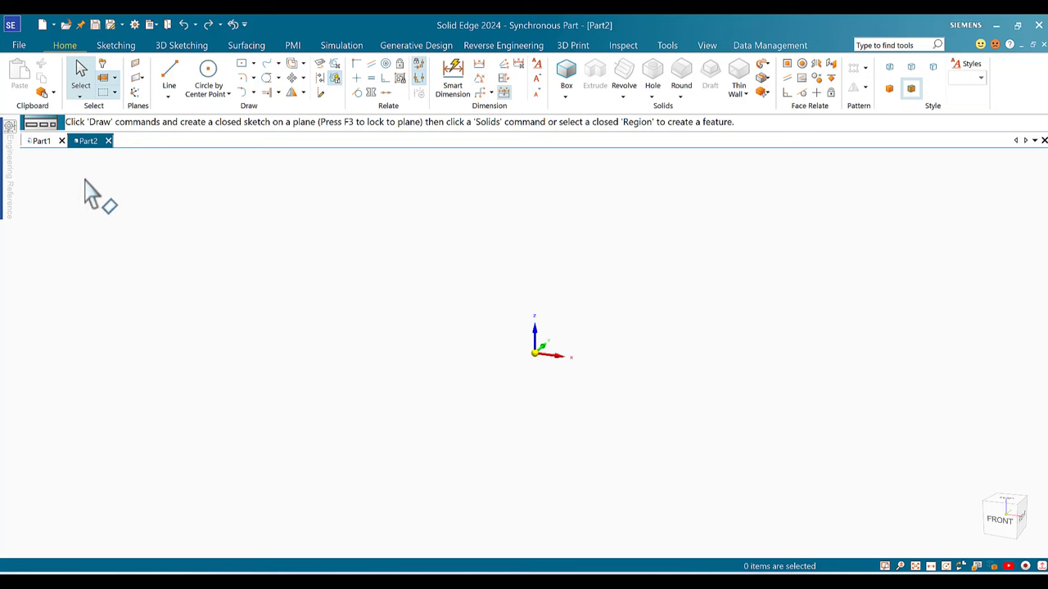
click(150, 25)
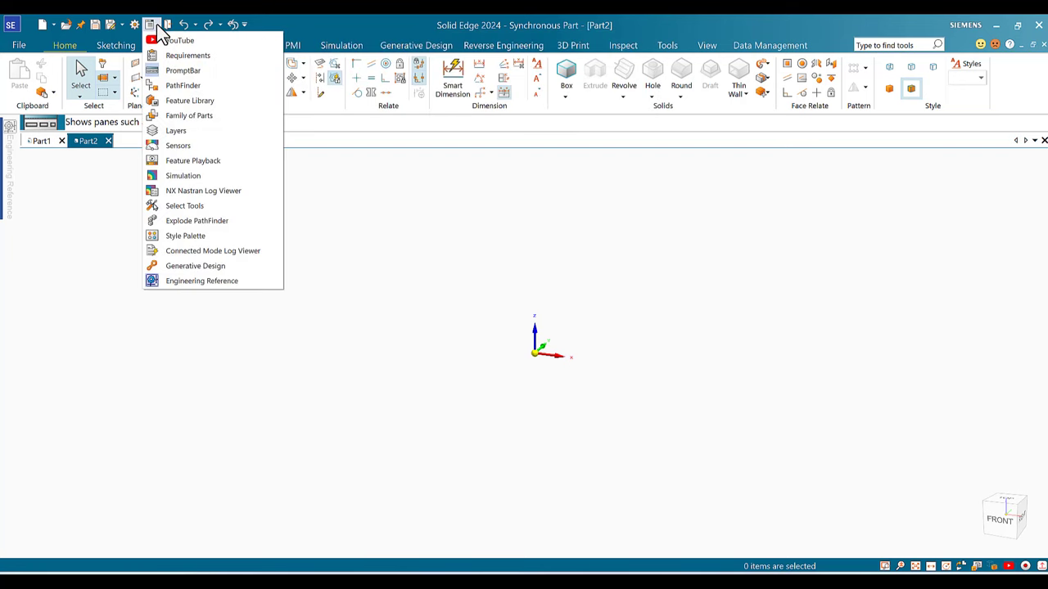
click(181, 85)
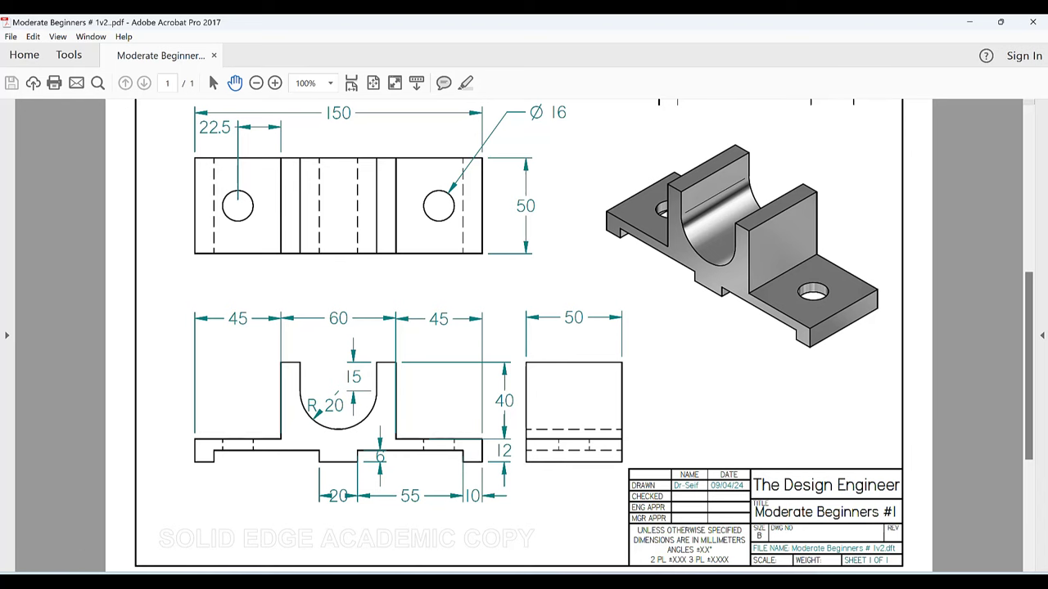
- Return to Solid Edge, start a rectangle by center, lock it to the Front (xz) plane and face that plane
key(alt+Tab)
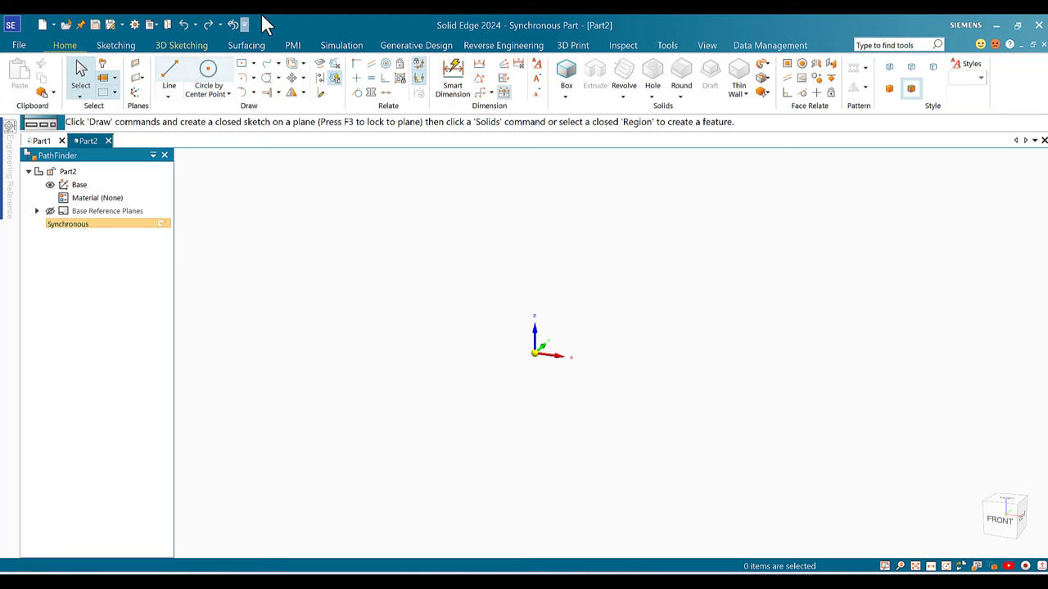
click(244, 65)
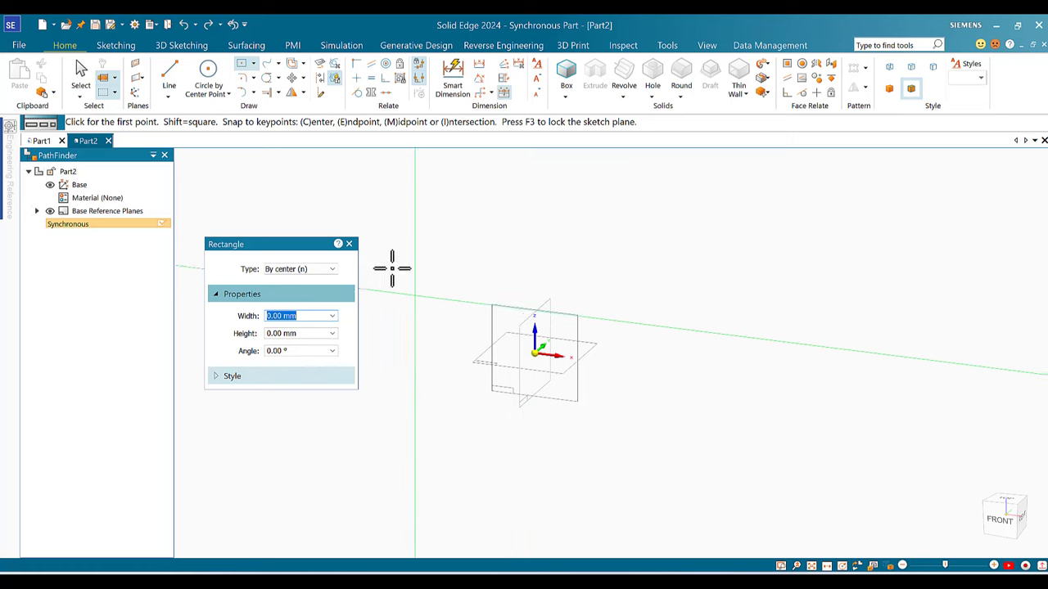
click(350, 245)
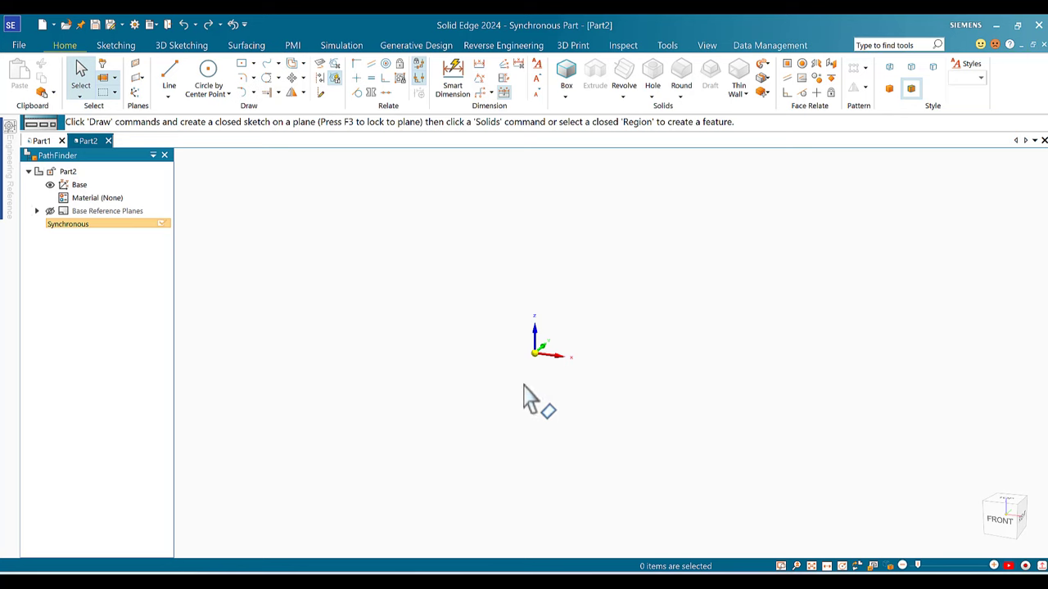
click(244, 66)
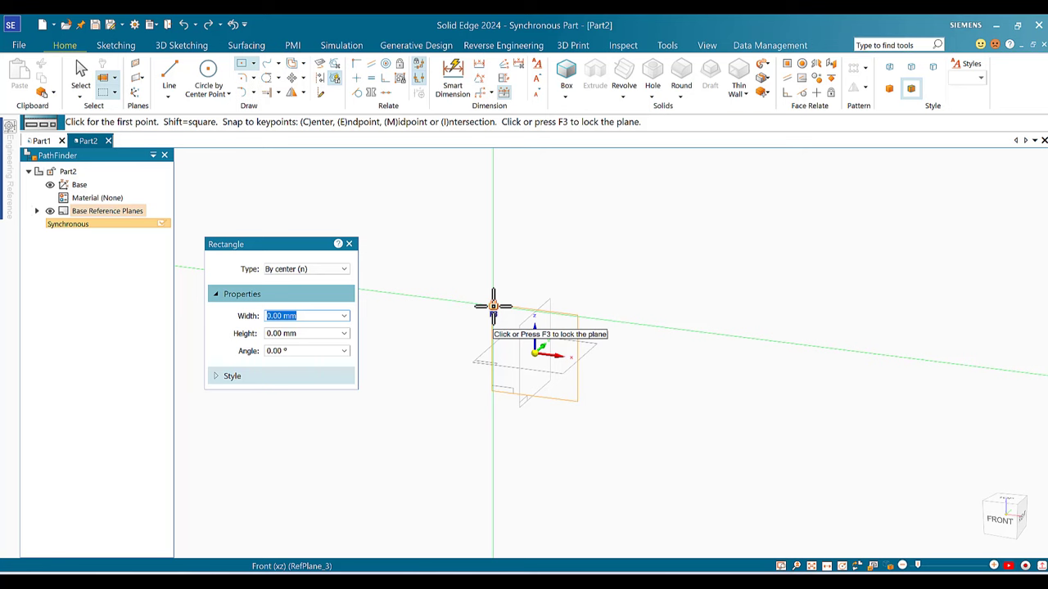
key(F3)
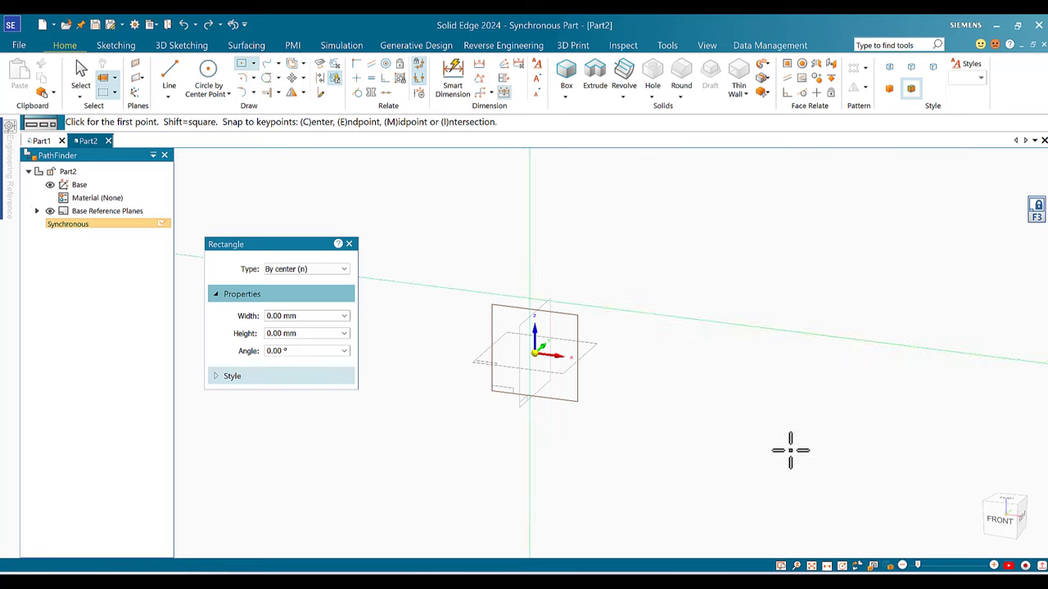
click(1001, 519)
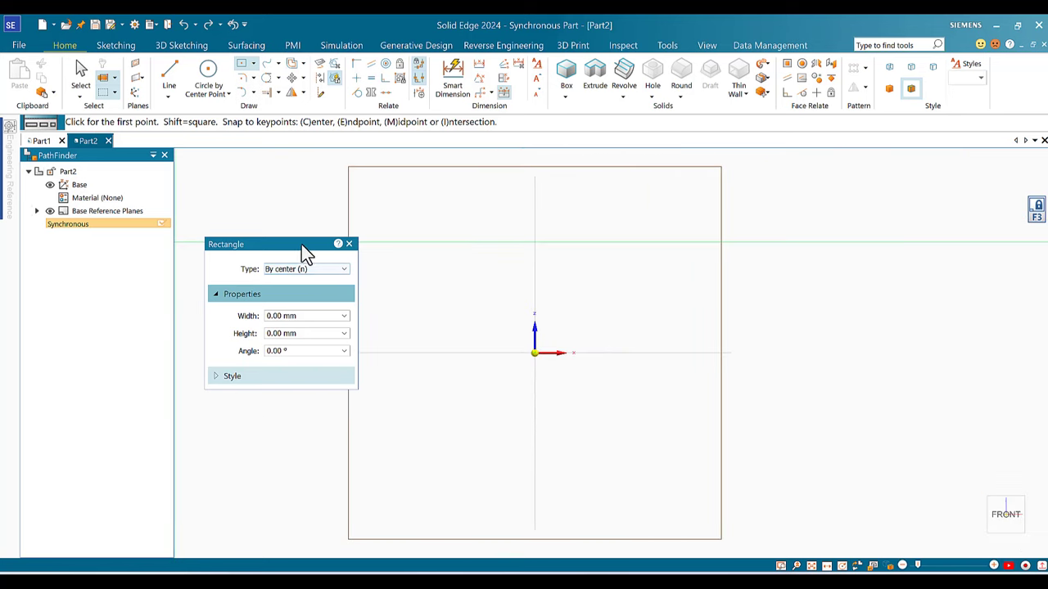
- Draw a center rectangle 150 mm wide and 12 mm high with its center at the origin
drag(303, 248, 272, 187)
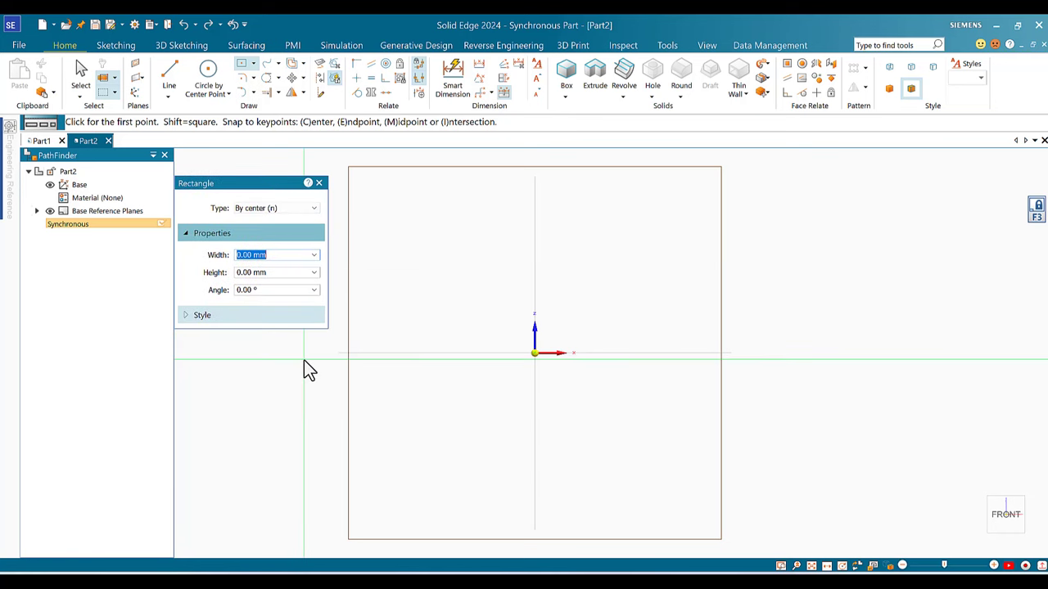
text(150)
key(Return)
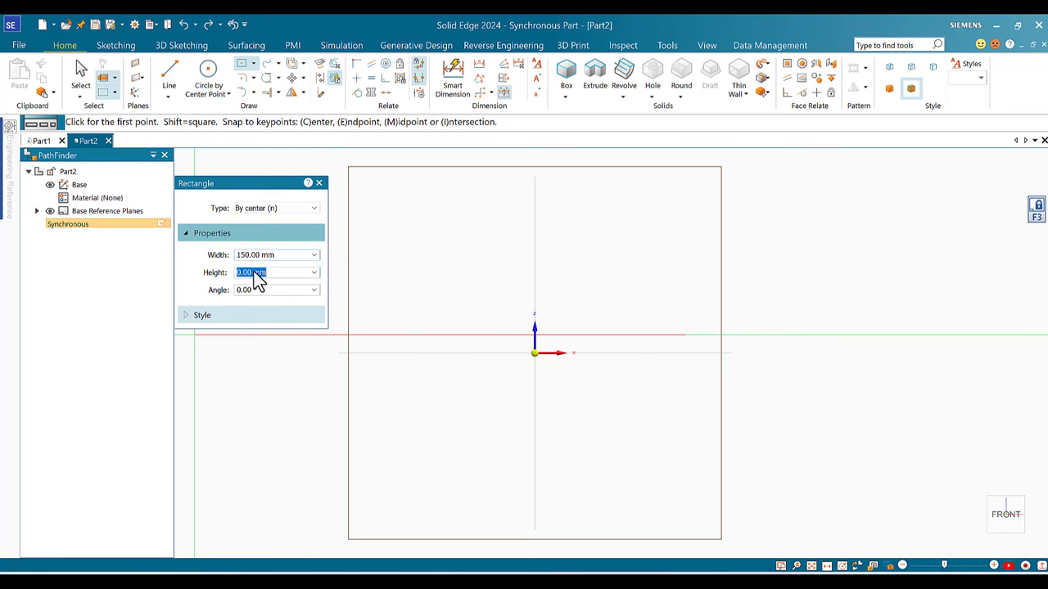
text(12)
key(Return)
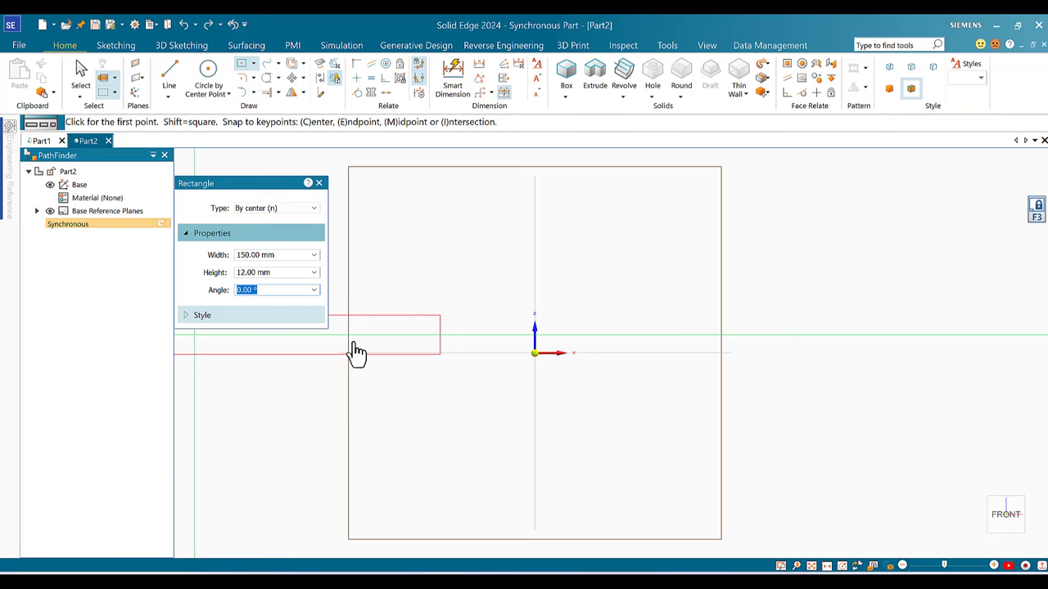
click(534, 356)
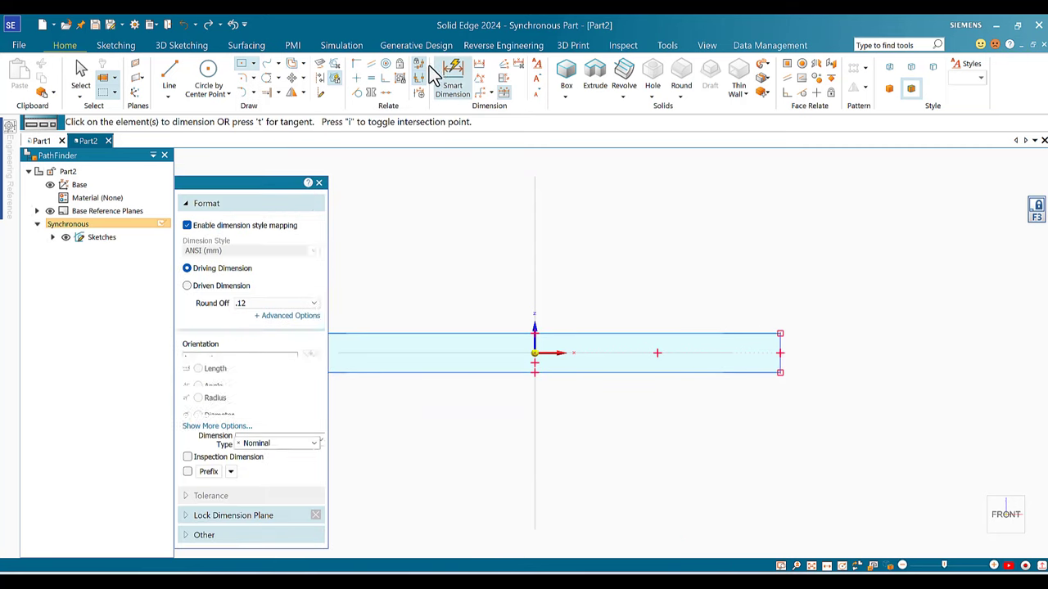
- Add driving dimensions for the height and length of the rectangle with Smart Dimension
key(Escape)
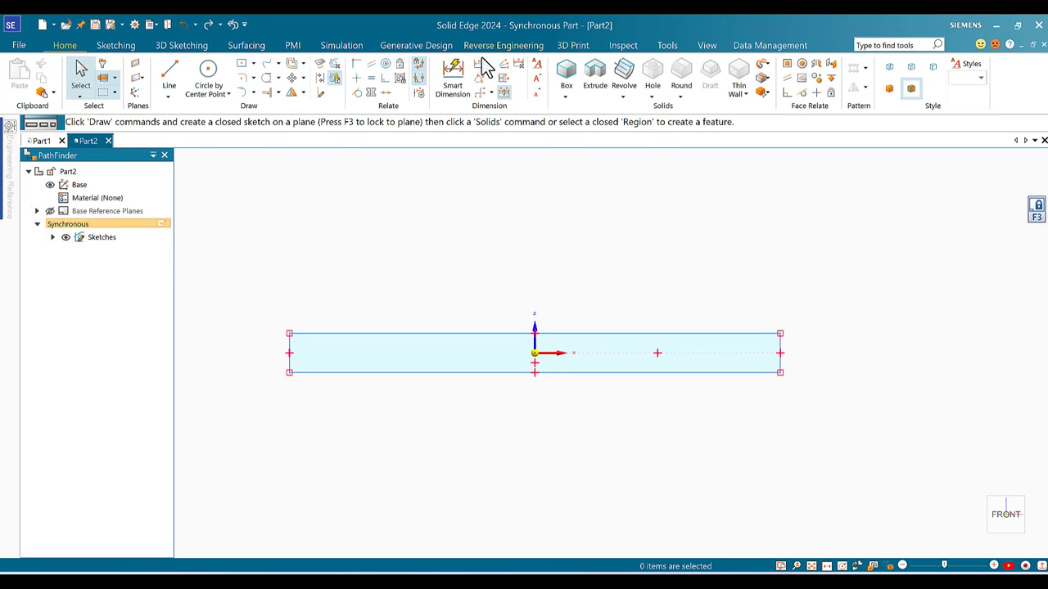
click(440, 93)
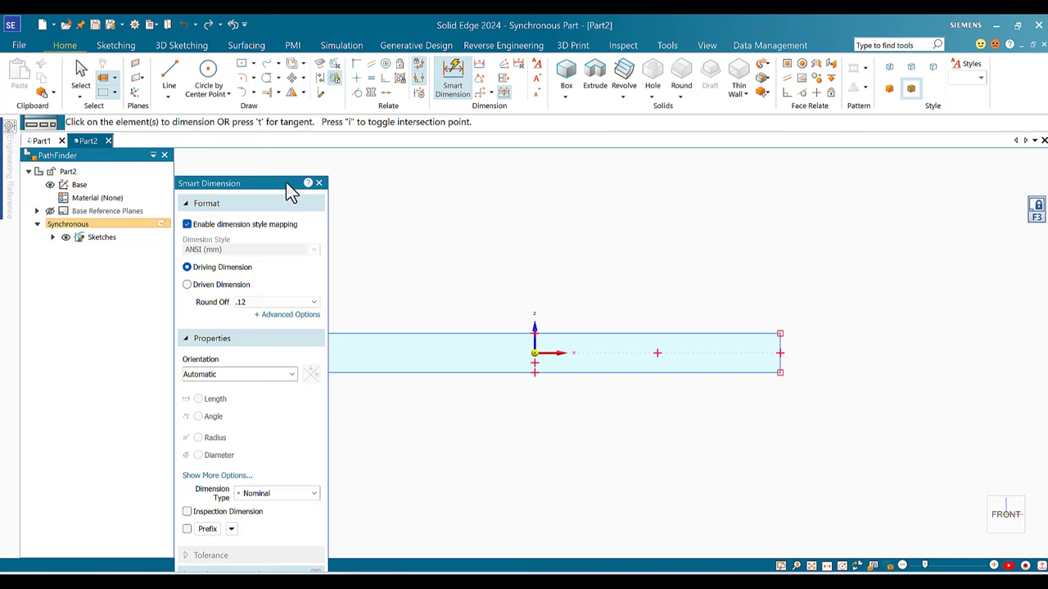
drag(286, 181, 143, 272)
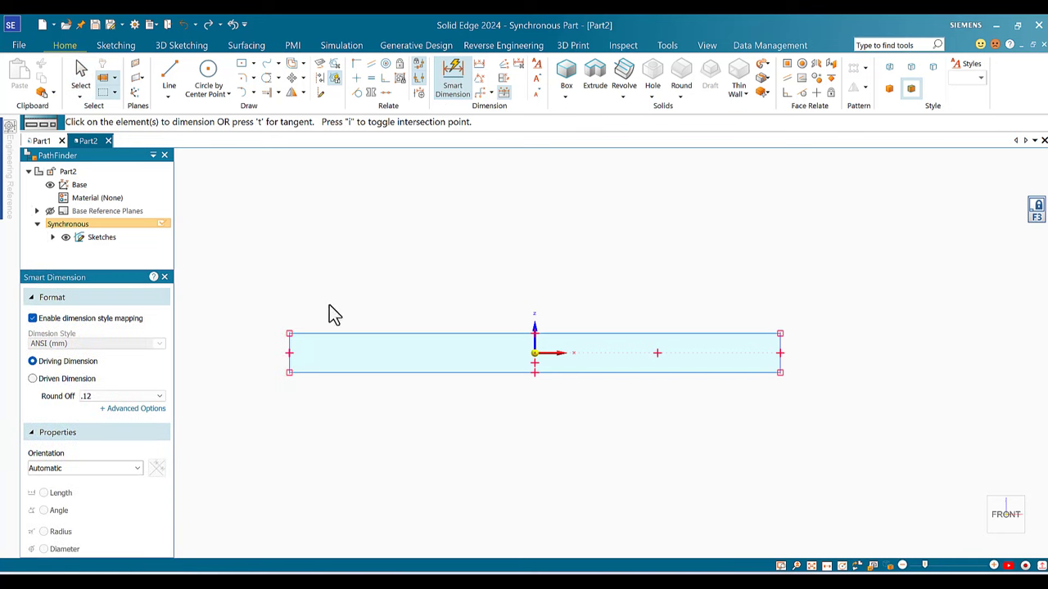
click(782, 348)
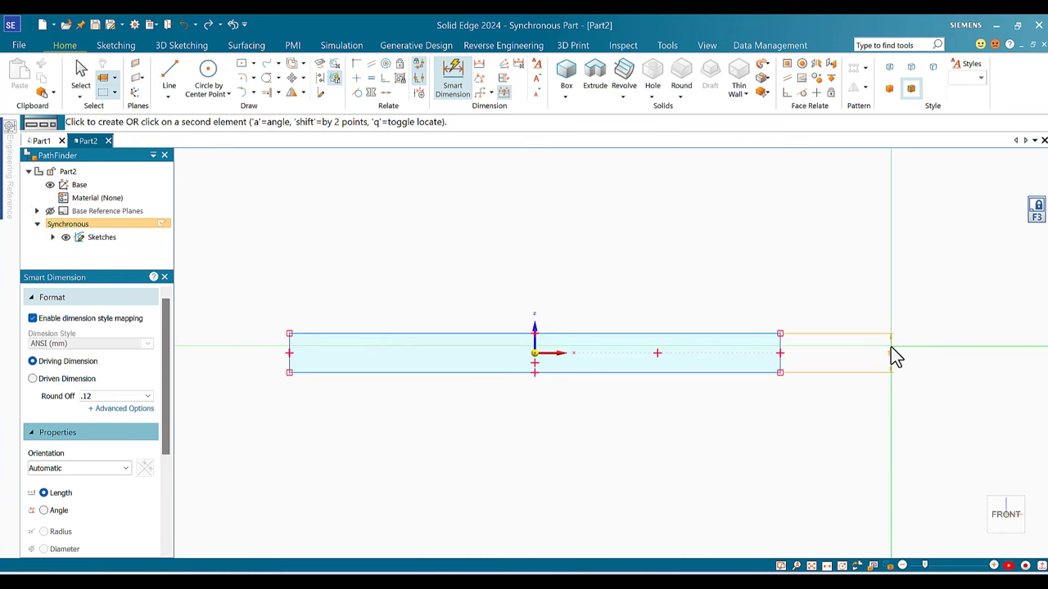
click(893, 344)
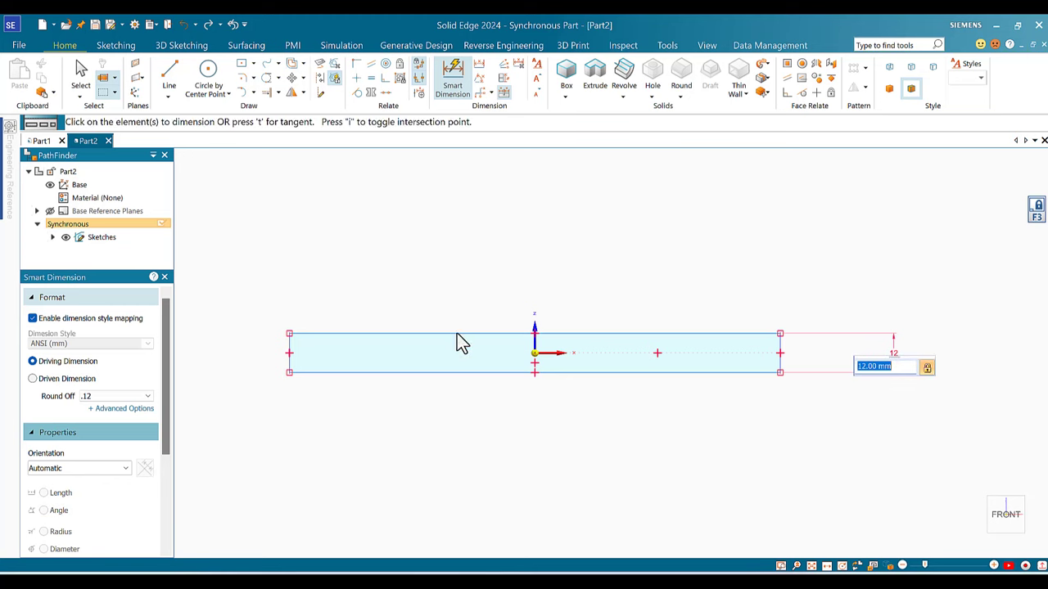
click(517, 374)
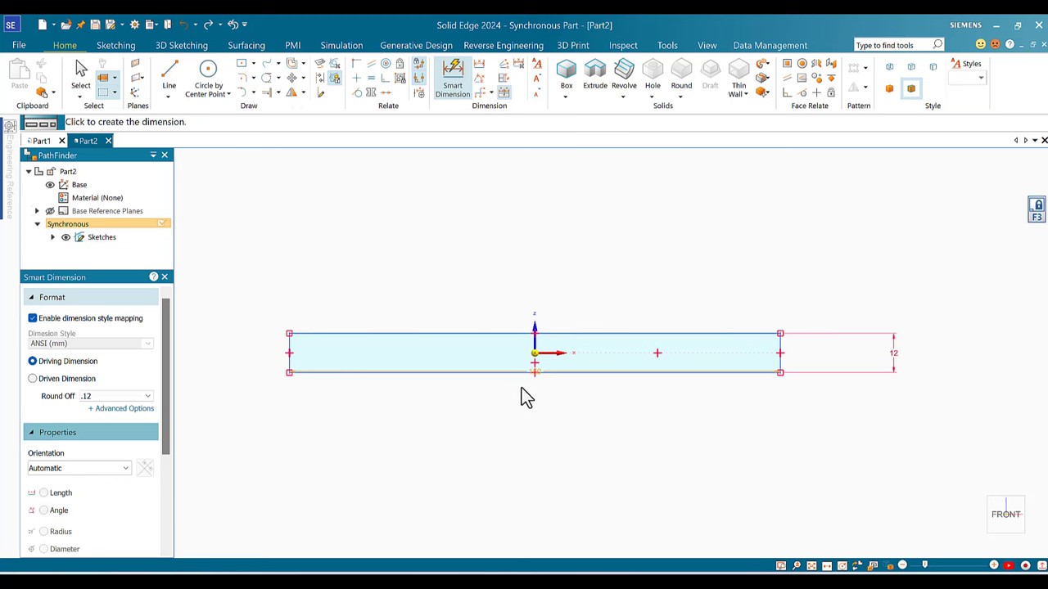
click(524, 473)
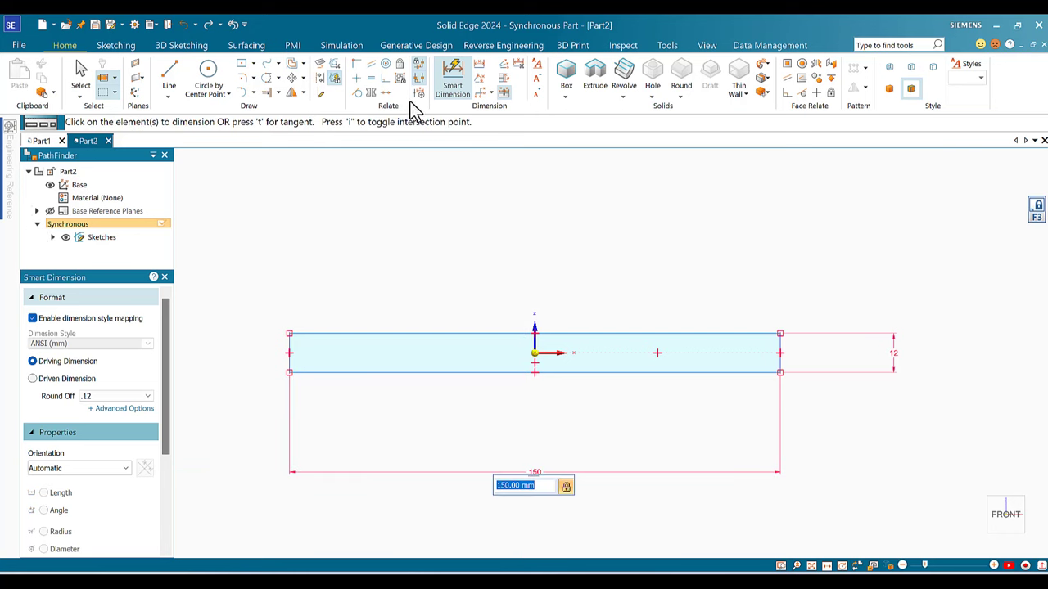
- Check the recess in the PDF drawing and sketch a two-point rectangle 55 mm wide and about 6 mm high on the profile's lower edge, beyond the origin
click(827, 568)
mouse_move(534, 350)
mouse_down()
mouse_move(578, 323)
mouse_move(608, 328)
mouse_move(621, 346)
mouse_up()
drag(472, 406, 411, 505)
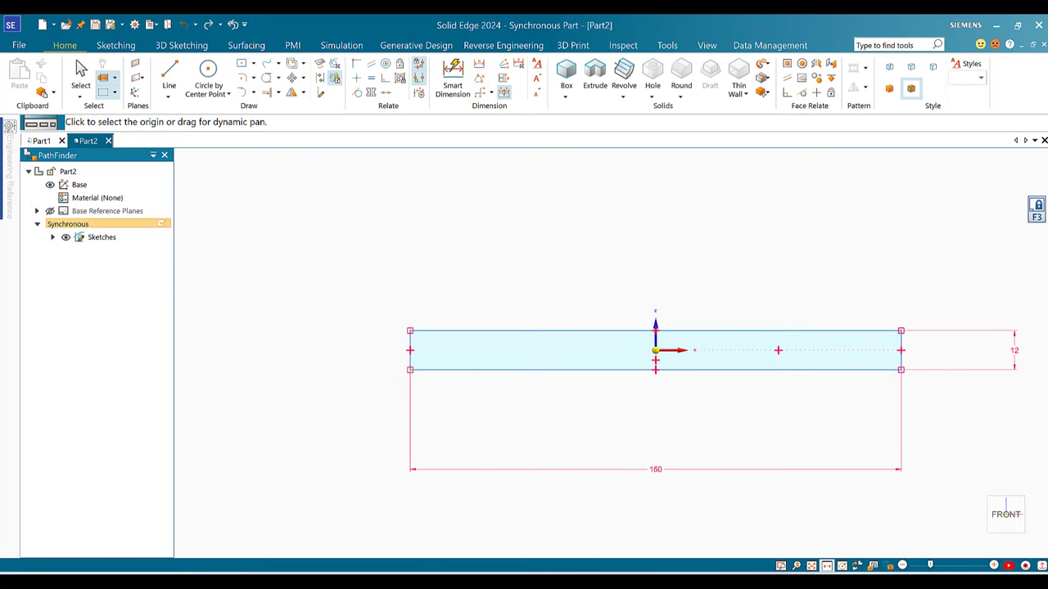
key(alt+Tab)
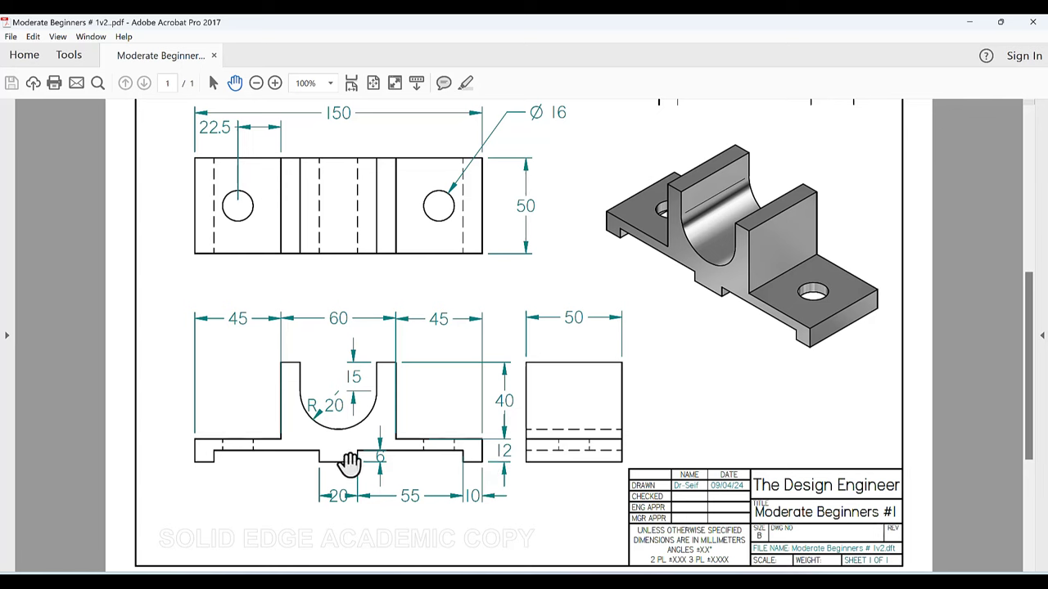
click(814, 488)
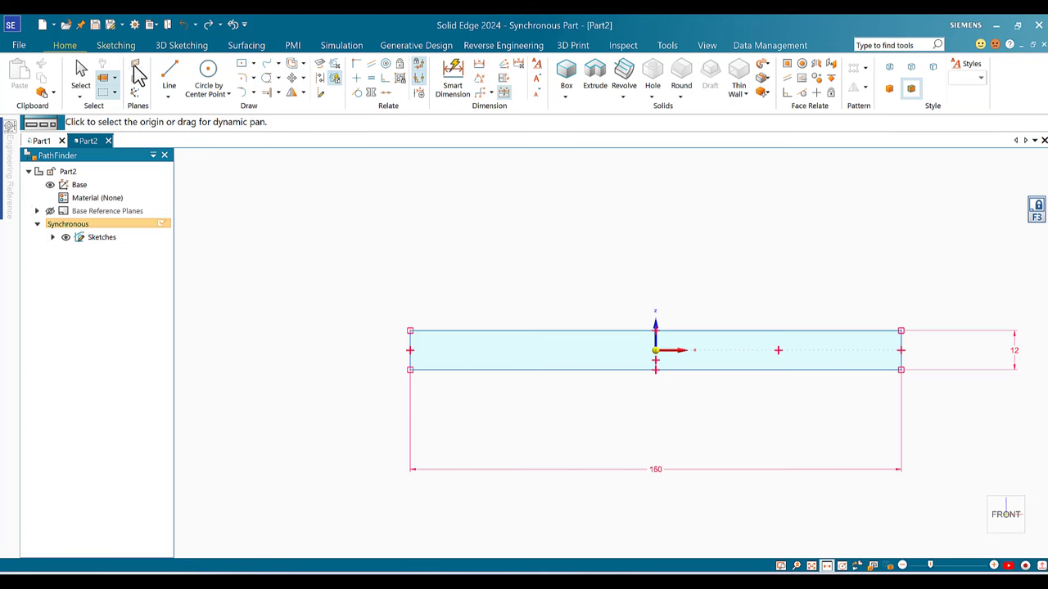
click(254, 63)
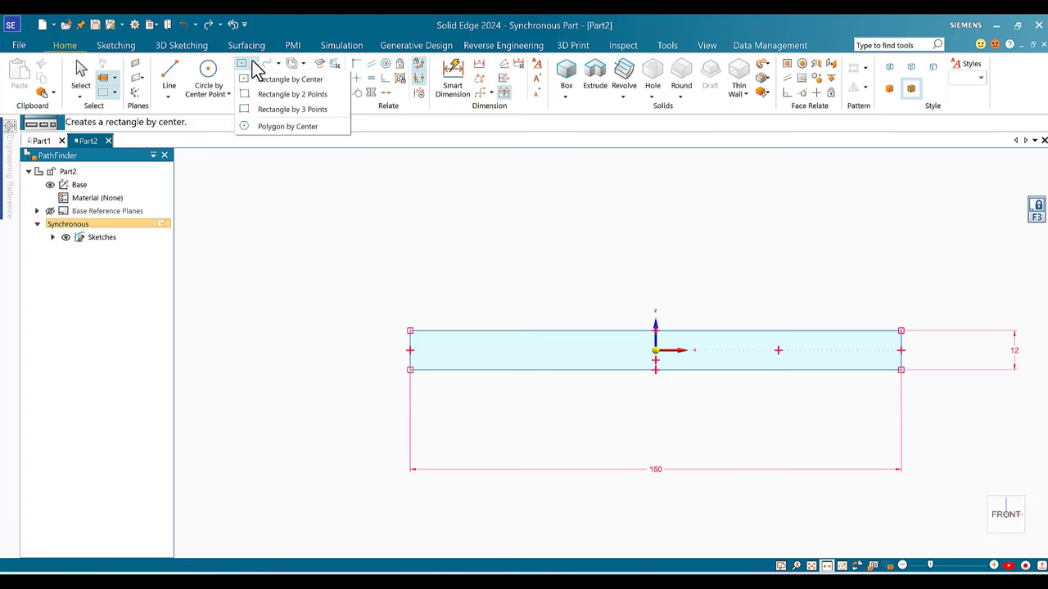
click(282, 95)
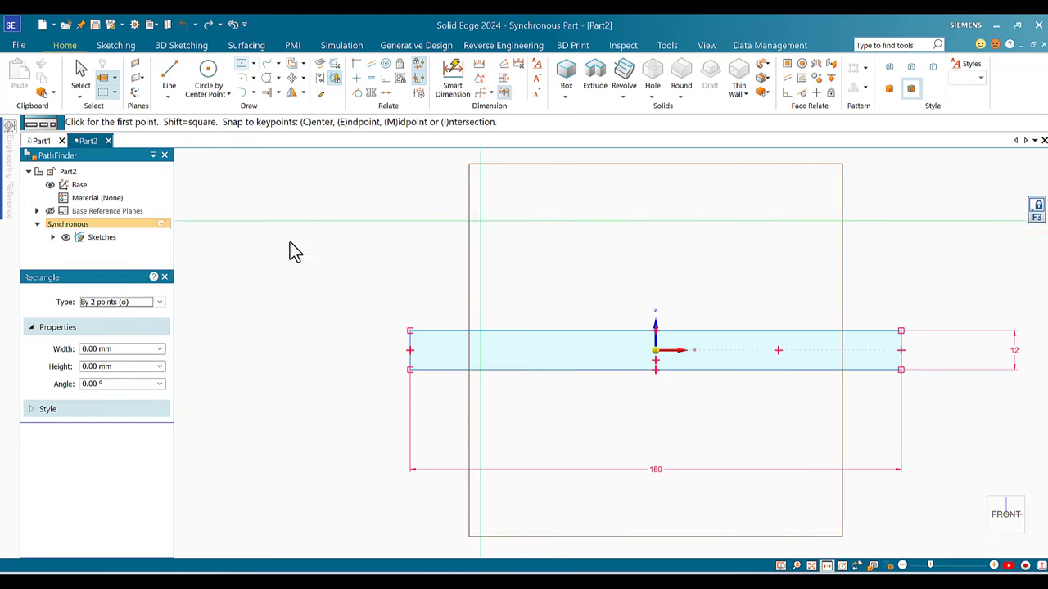
mouse_move(77, 279)
mouse_down()
mouse_move(203, 274)
mouse_move(264, 222)
mouse_up()
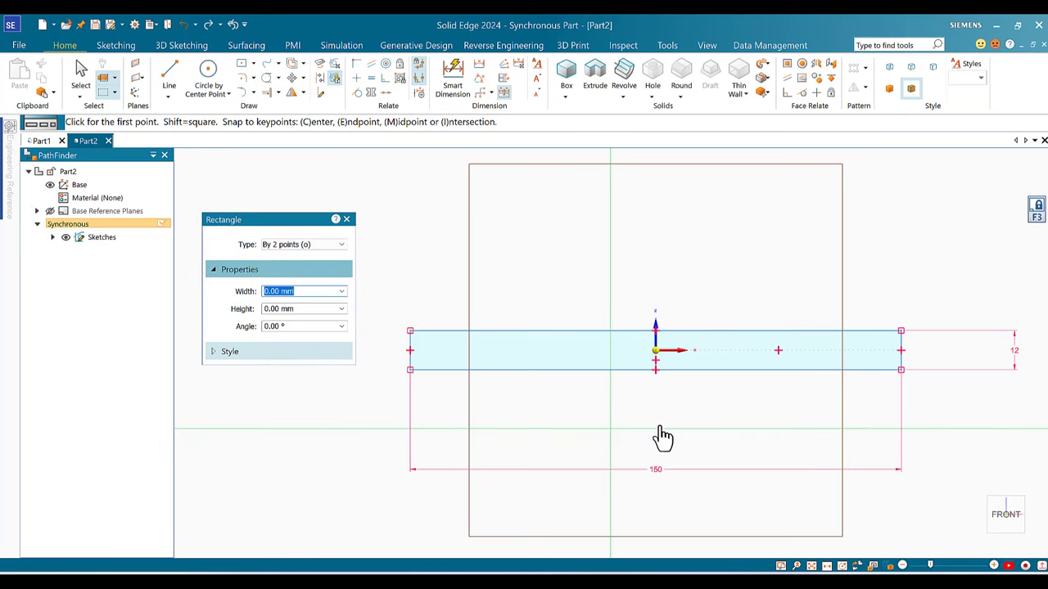
click(690, 372)
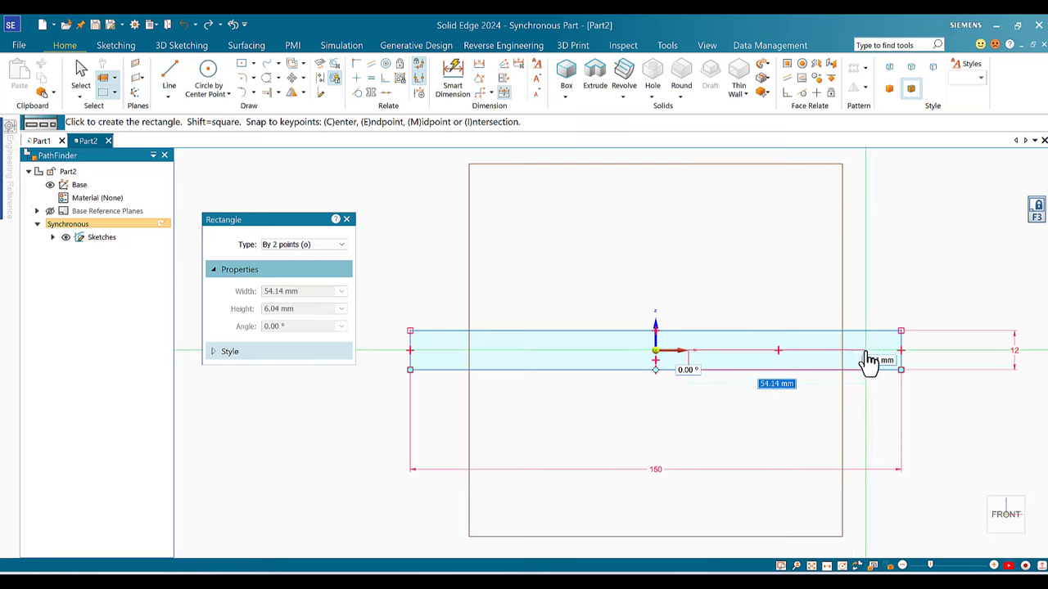
text(55)
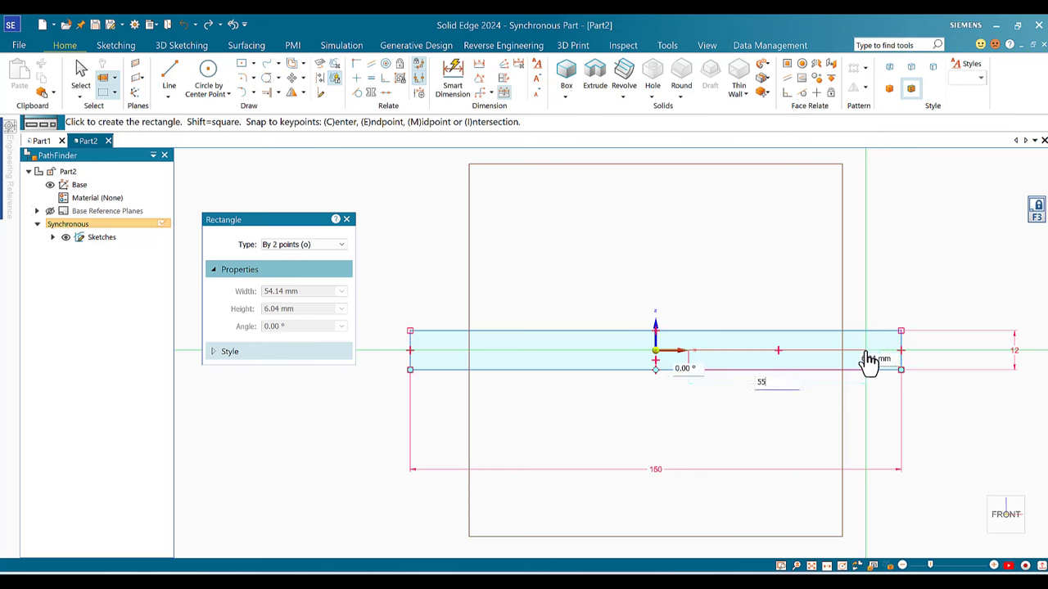
key(Tab)
key(Tab)
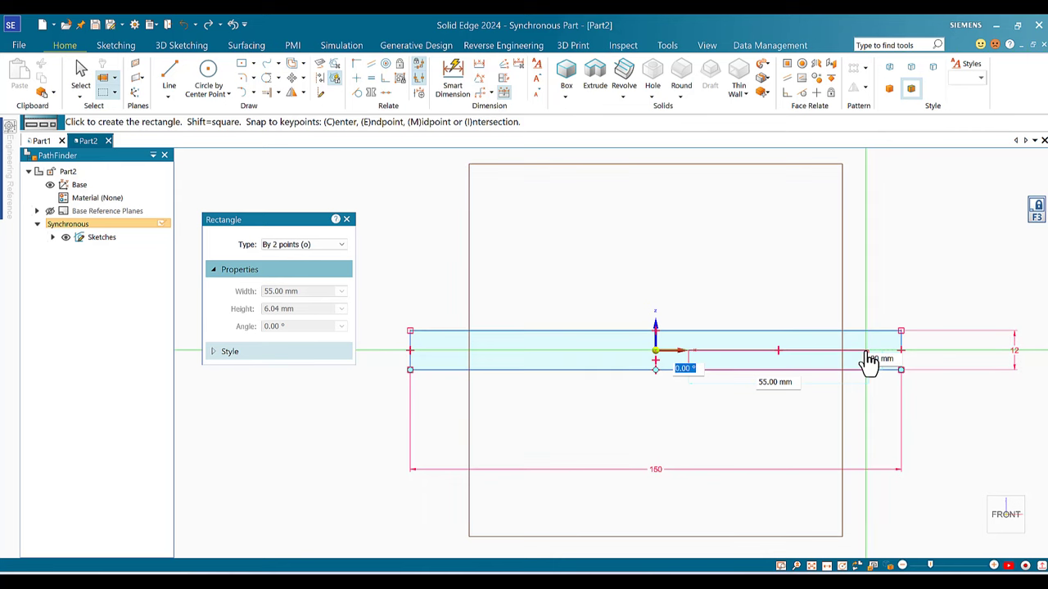
key(Return)
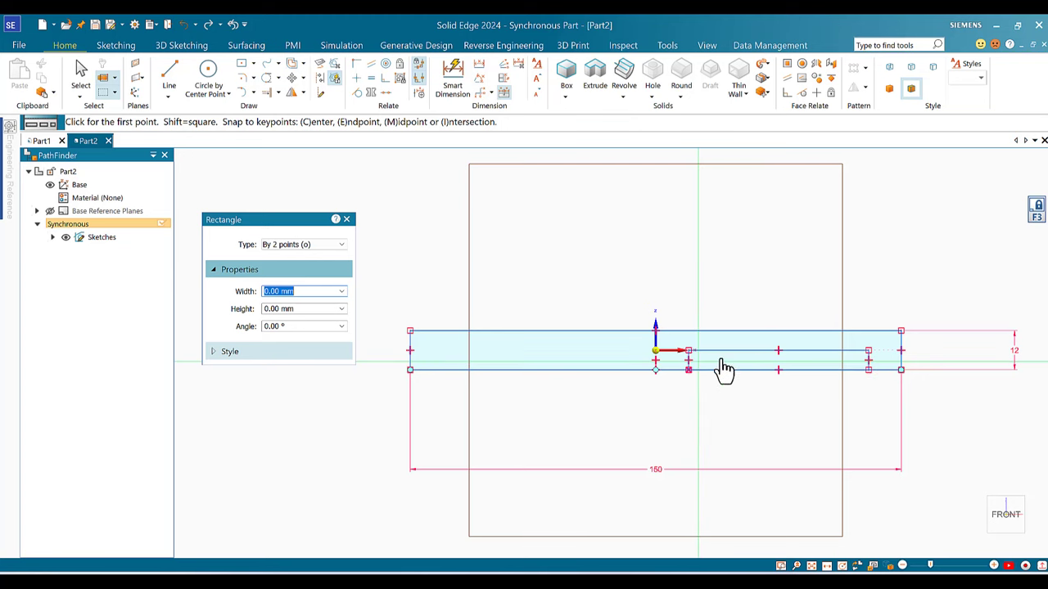
- Add driving dimensions for the length and height of the recess rectangle with Smart Dimension
click(446, 72)
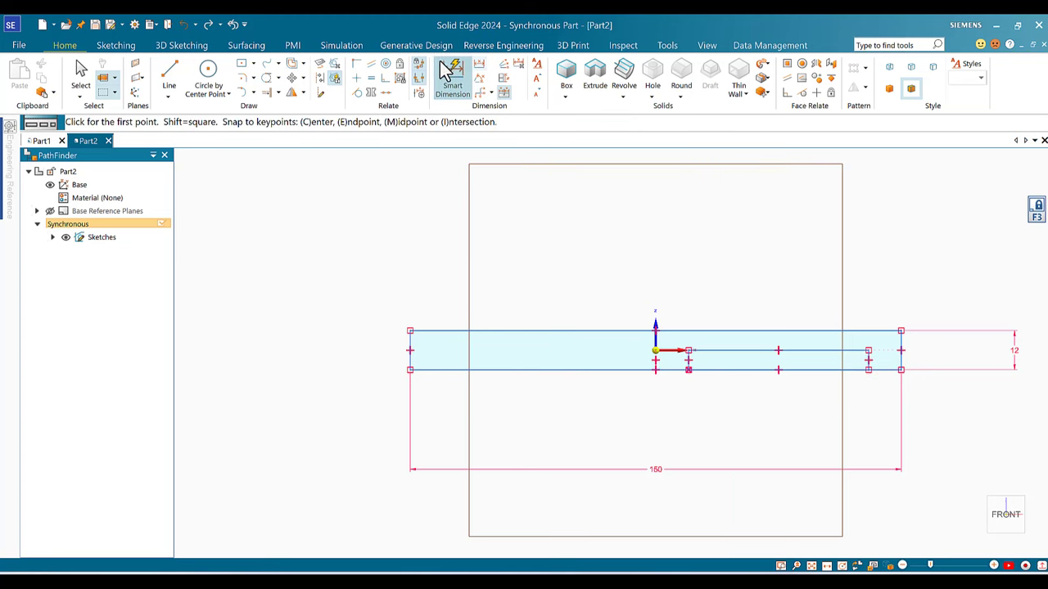
click(767, 350)
click(764, 429)
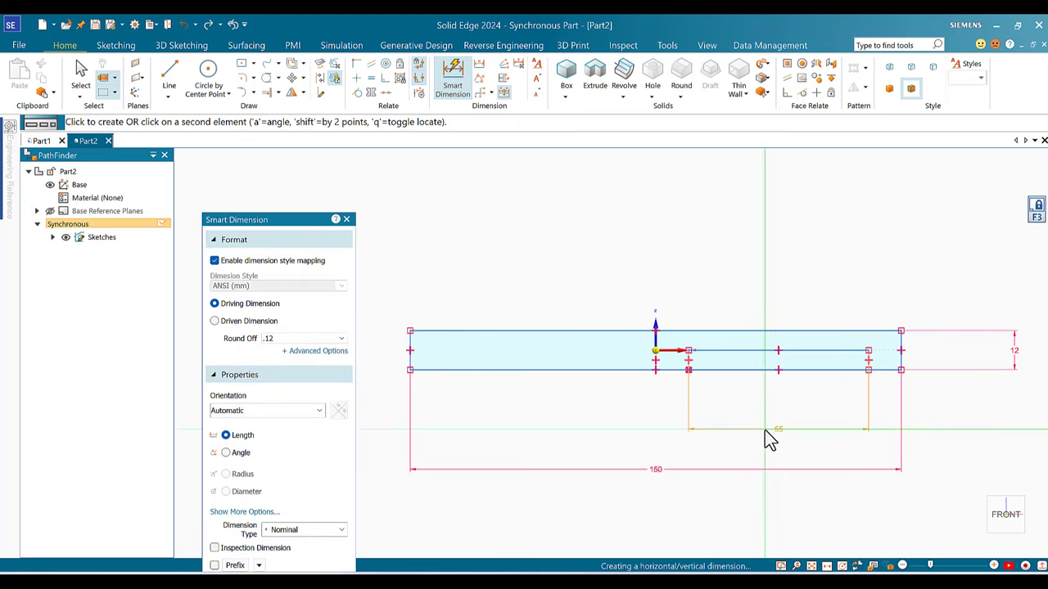
click(874, 372)
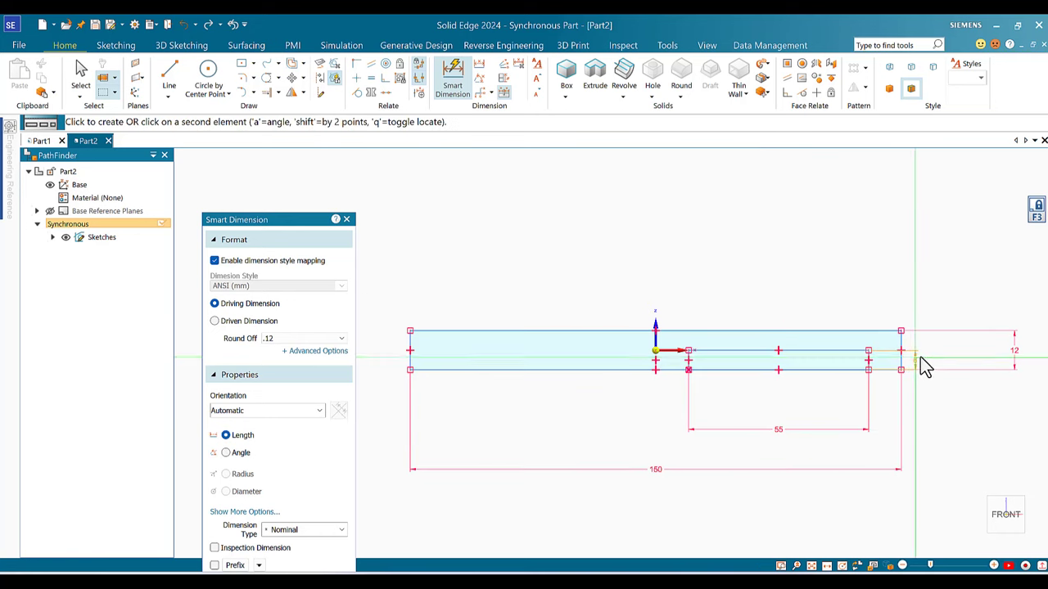
click(964, 367)
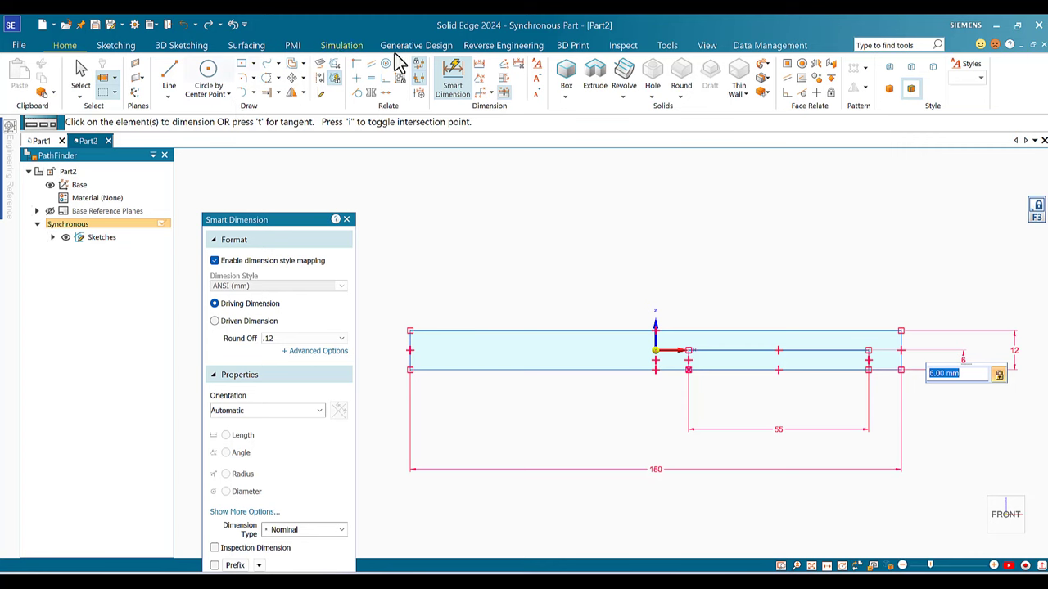
- Dimension the horizontal distance between the recess's inner lower corner and the origin and set it to 10 mm
click(478, 67)
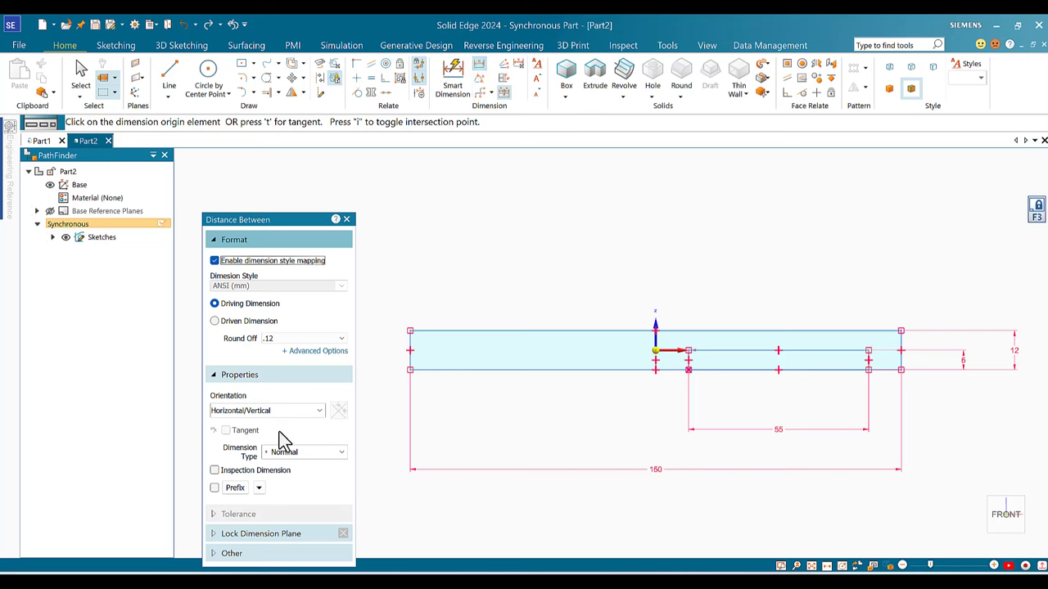
click(691, 369)
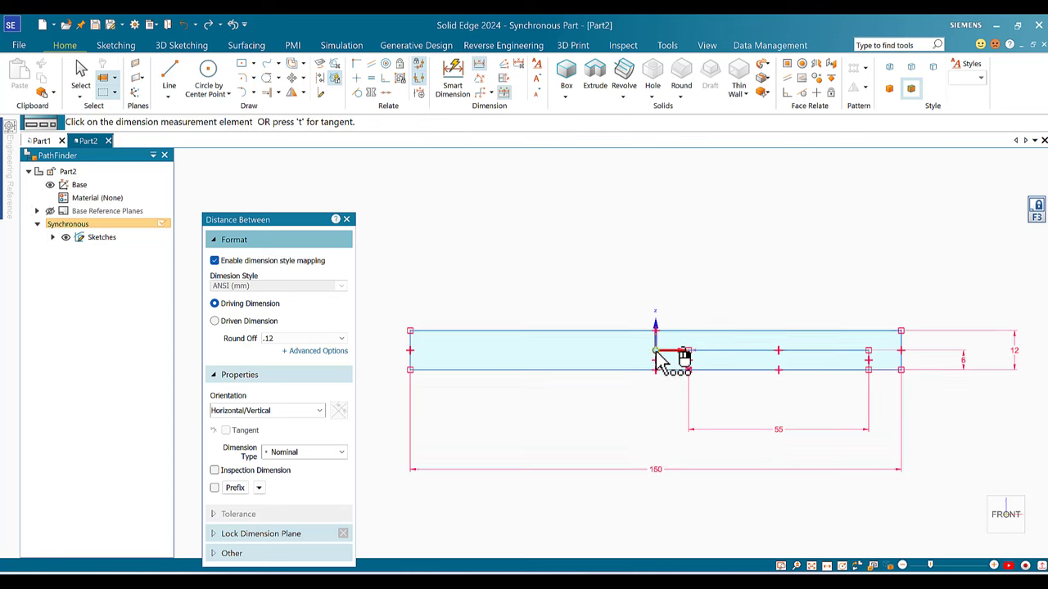
click(657, 357)
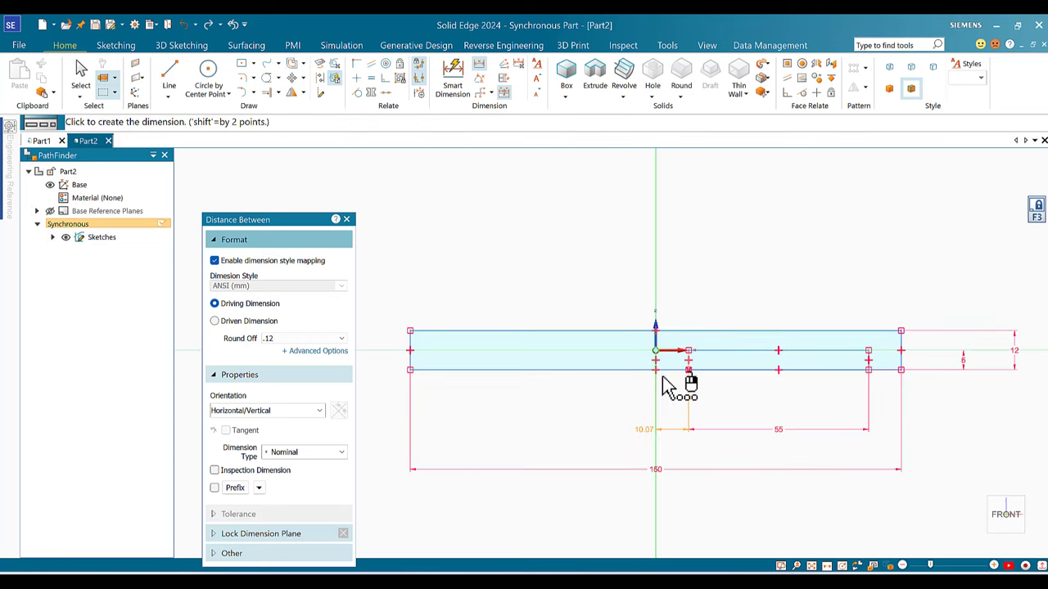
click(673, 432)
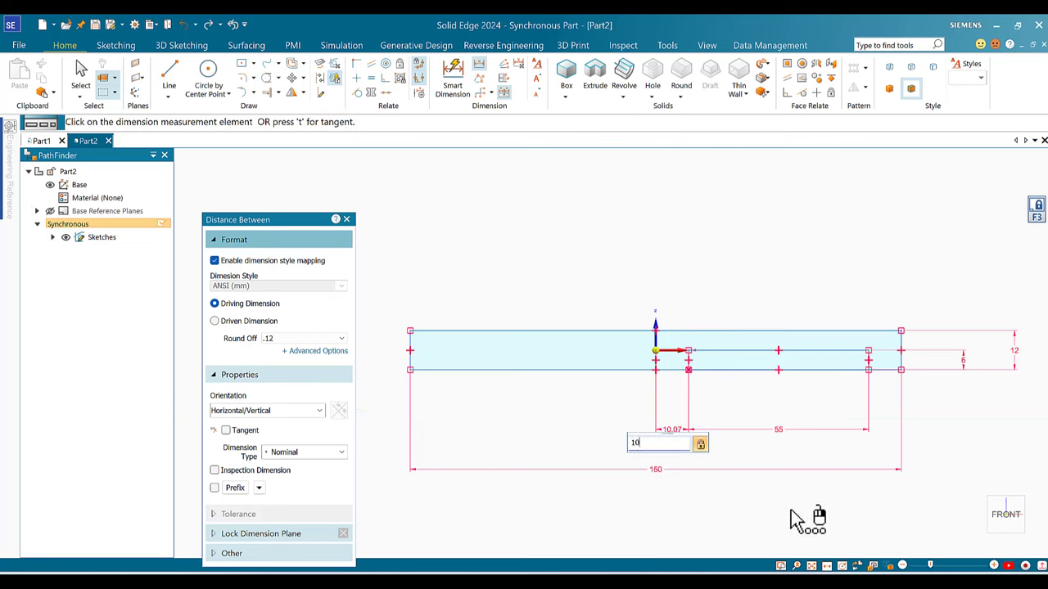
key(Return)
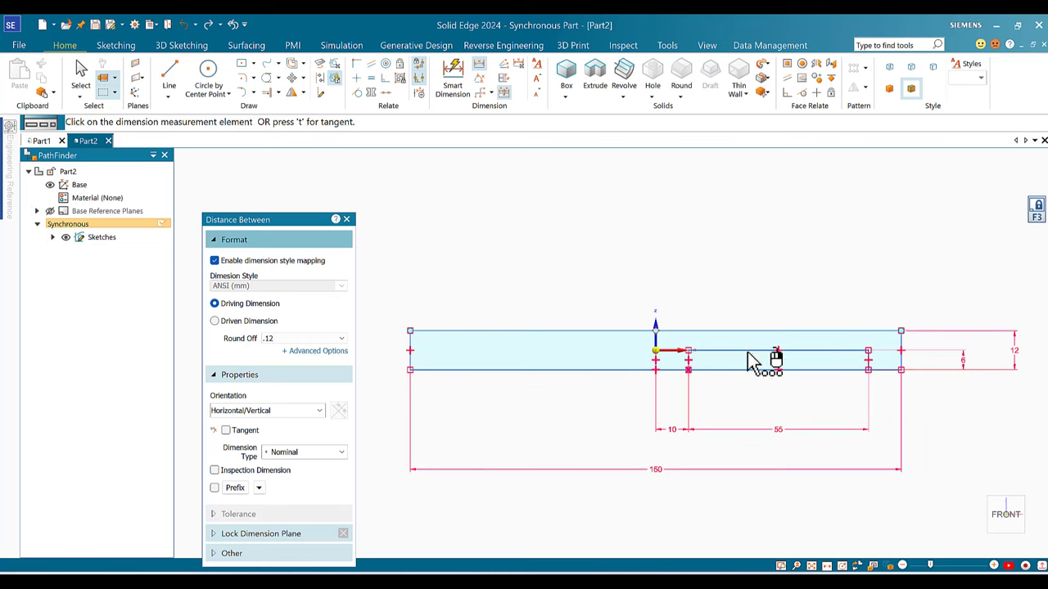
- Trim the base's lower edge across the recess and mirror a copy of the recess outline about the vertical axis through the origin
click(267, 78)
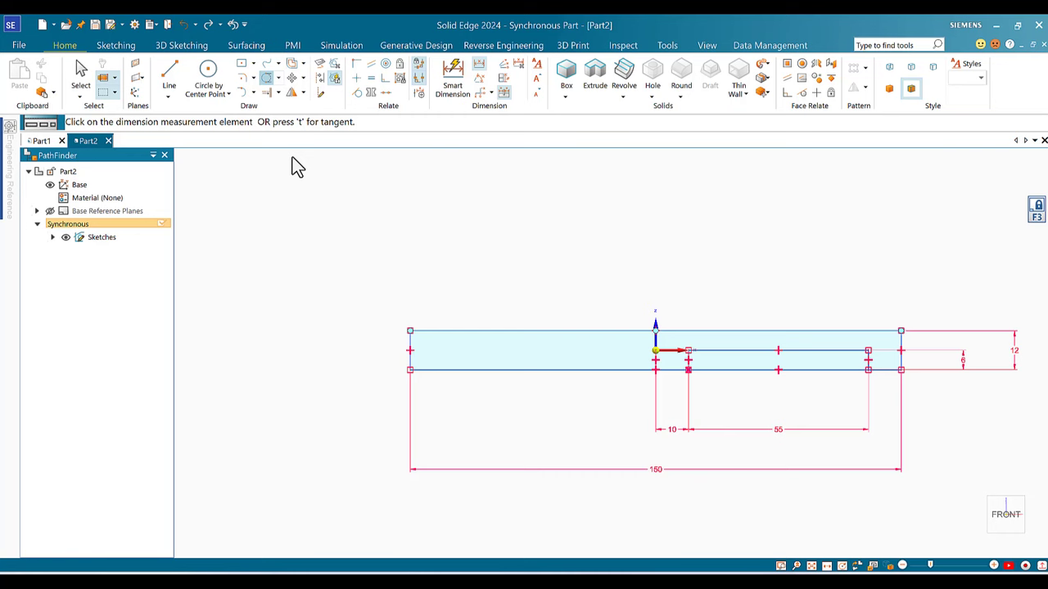
click(760, 371)
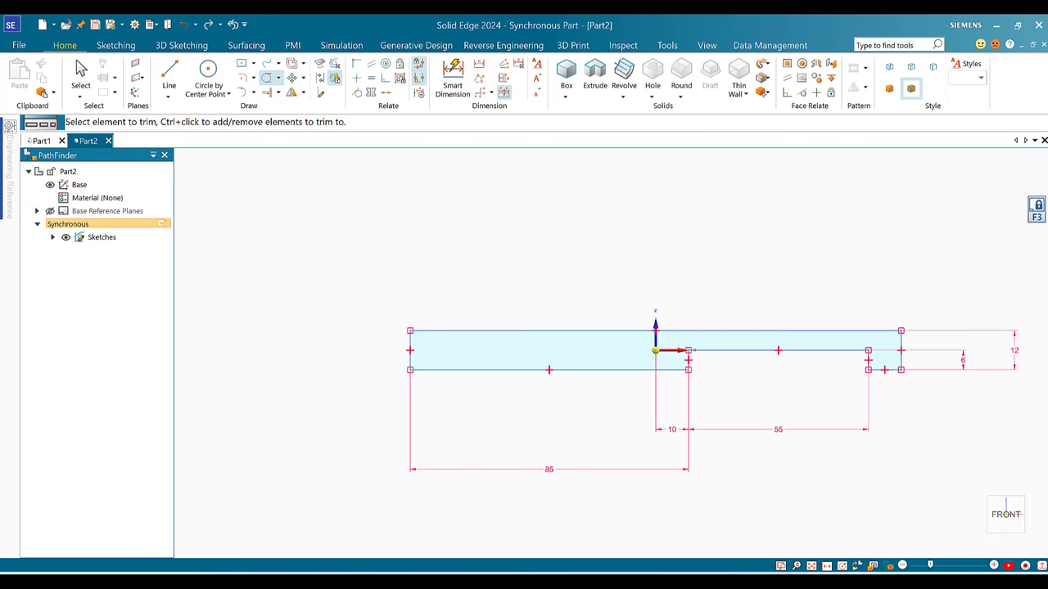
click(292, 92)
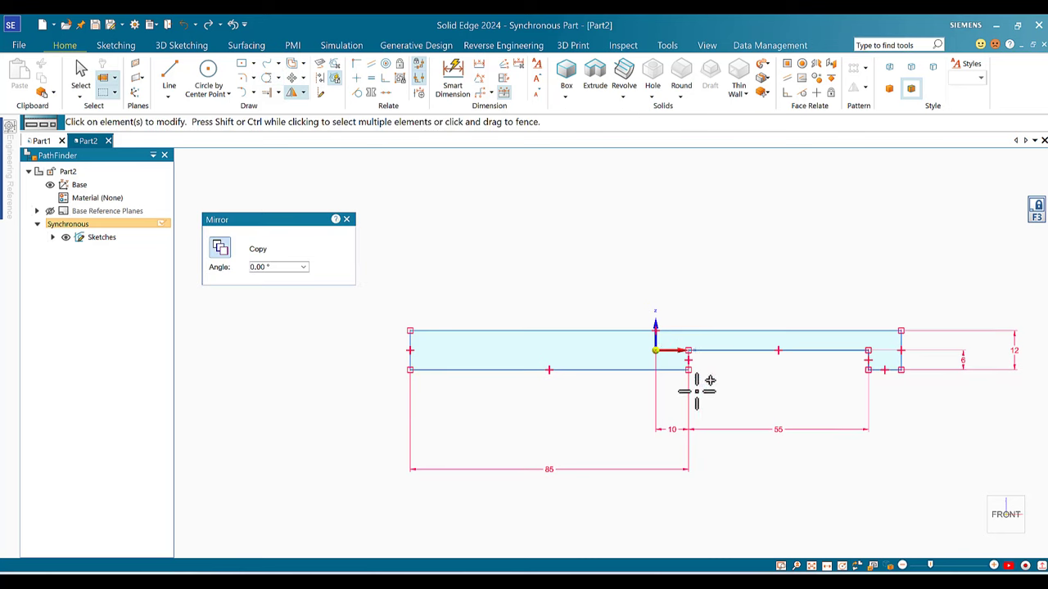
click(870, 364)
right_click(870, 368)
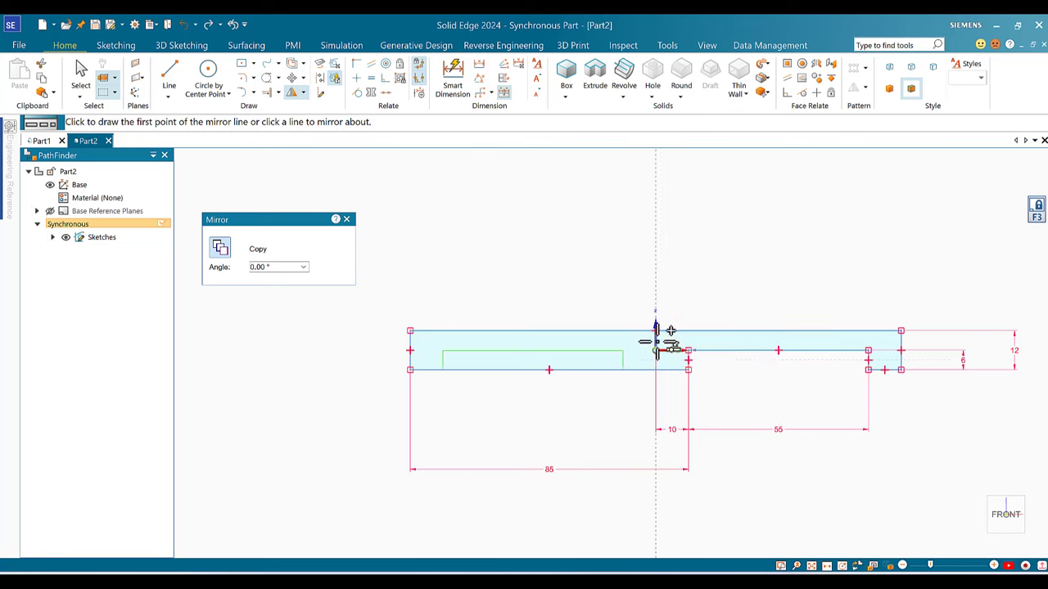
click(656, 342)
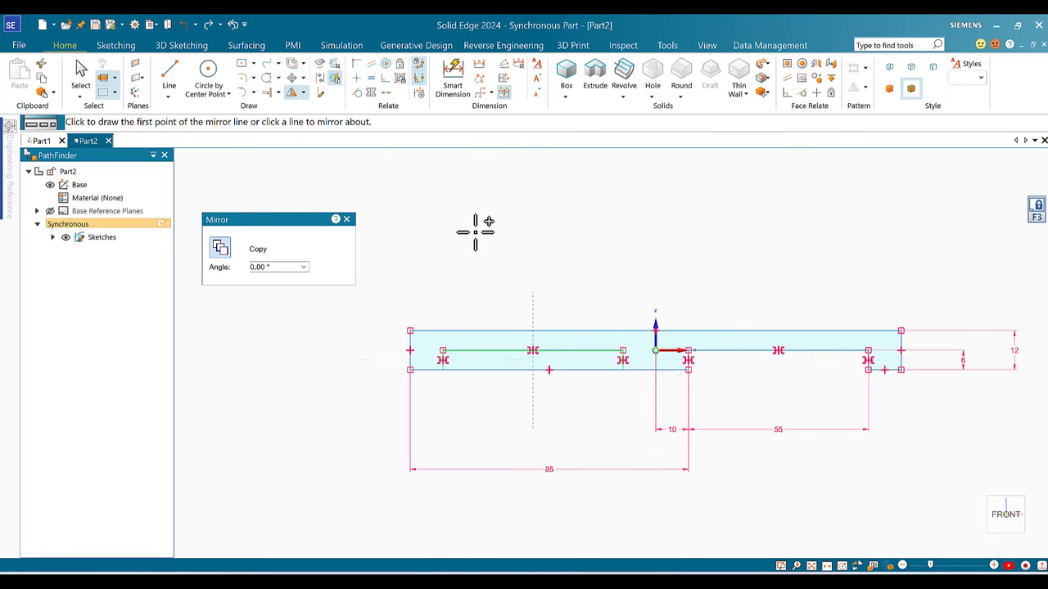
- Trim the base's lower edge across the mirrored recess and dimension the width of the outer foot beside it
click(267, 78)
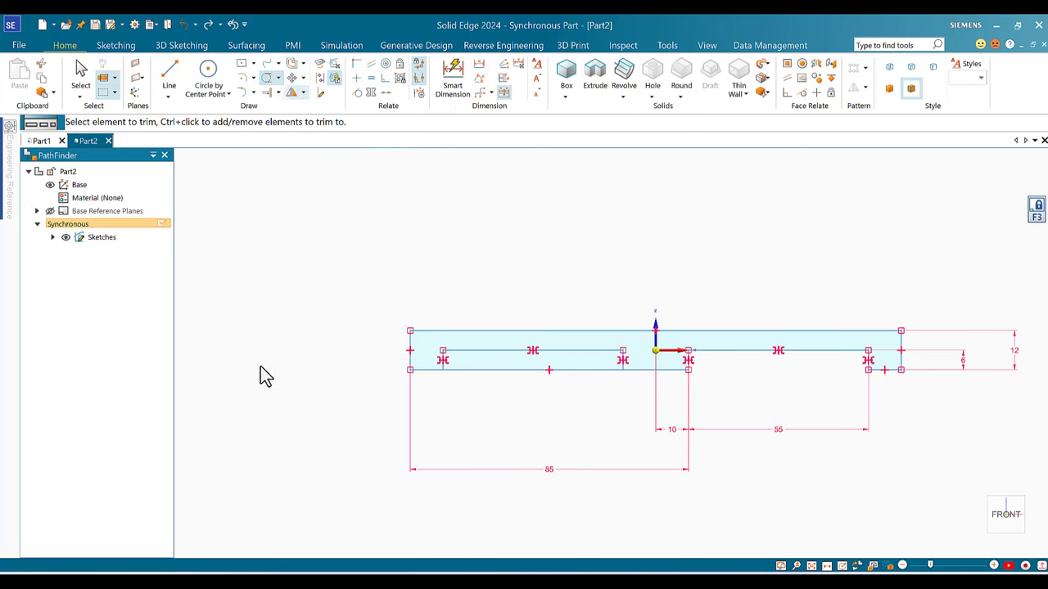
click(510, 371)
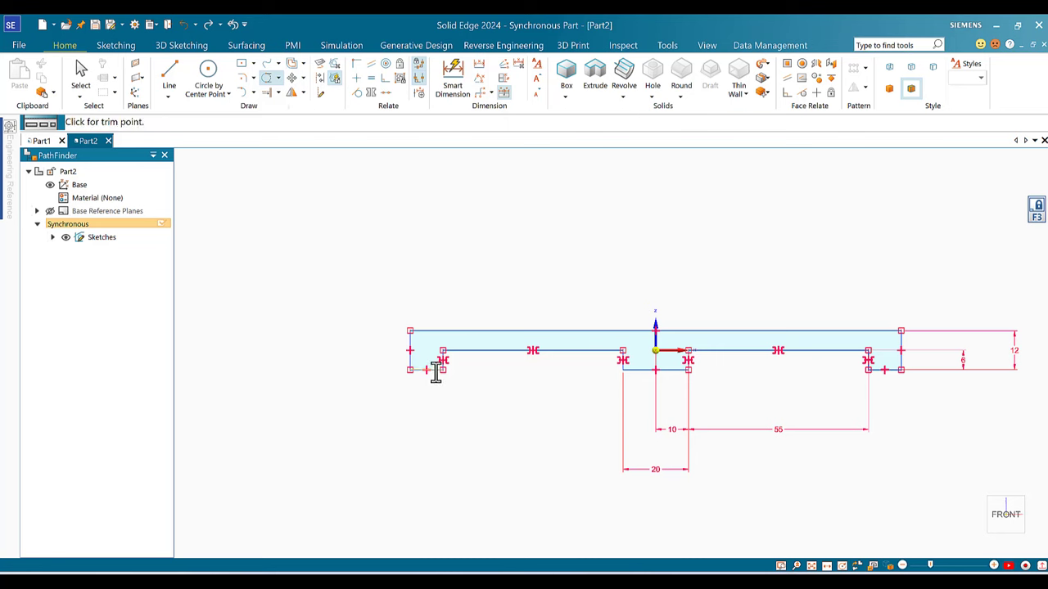
click(453, 75)
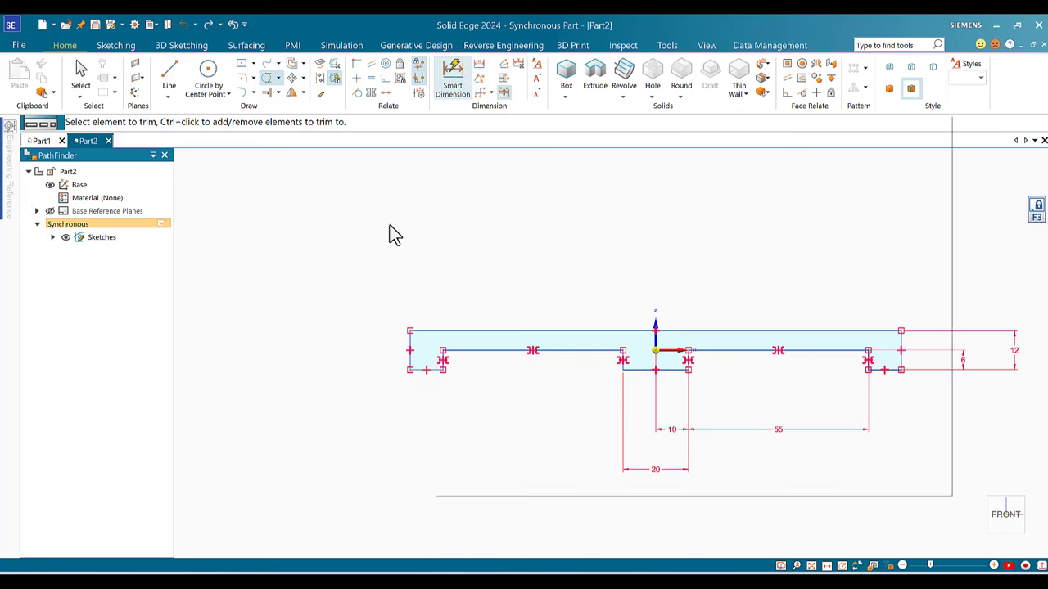
click(424, 370)
click(426, 406)
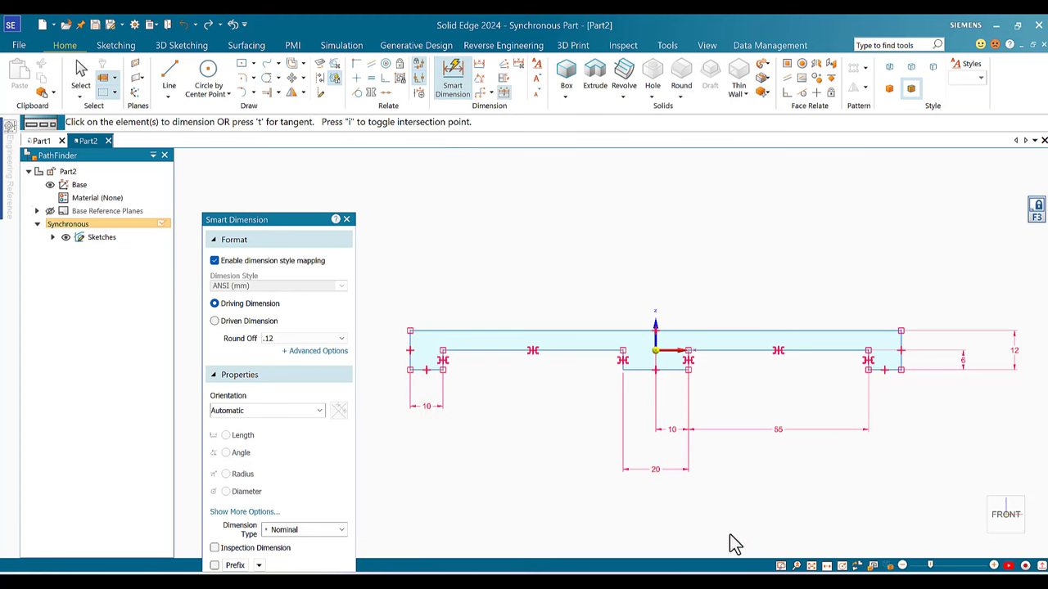
- Check the upright block in the PDF drawing and sketch a two-point rectangle 60 mm wide and 40 mm high on the base's upper edge
key(alt+Tab)
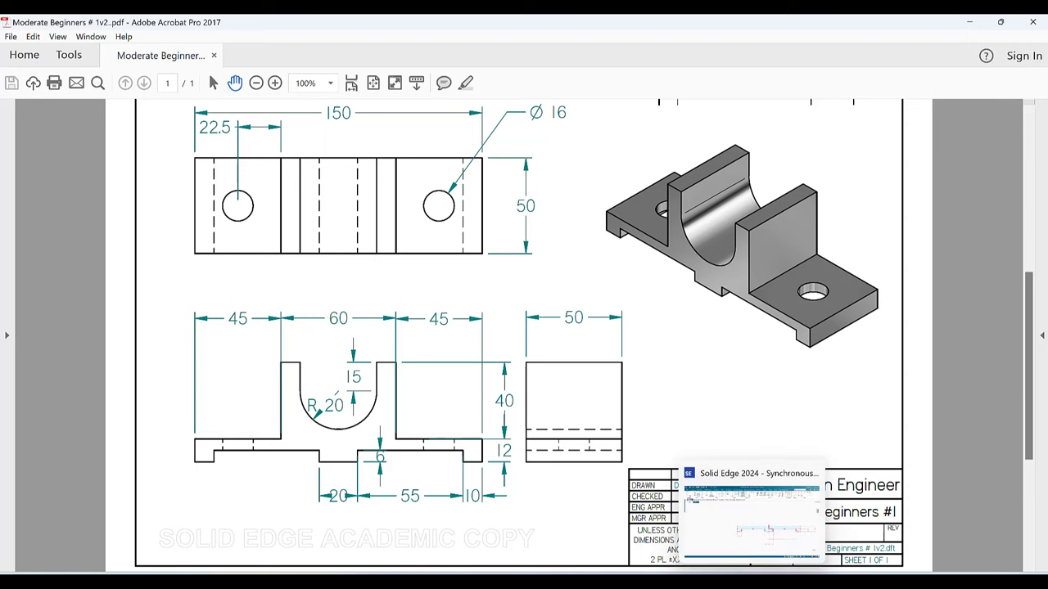
click(832, 473)
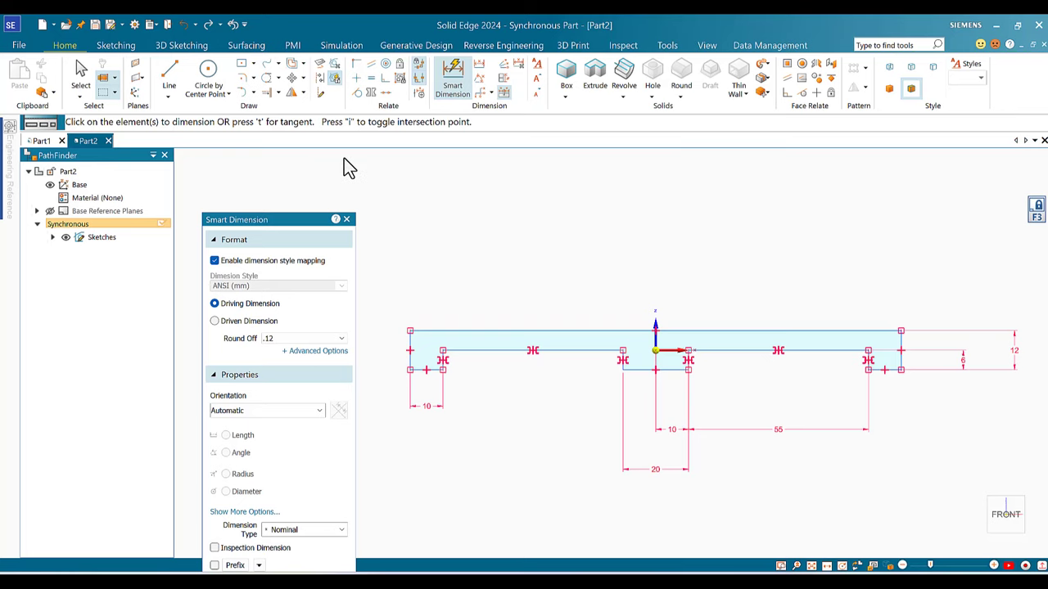
click(292, 92)
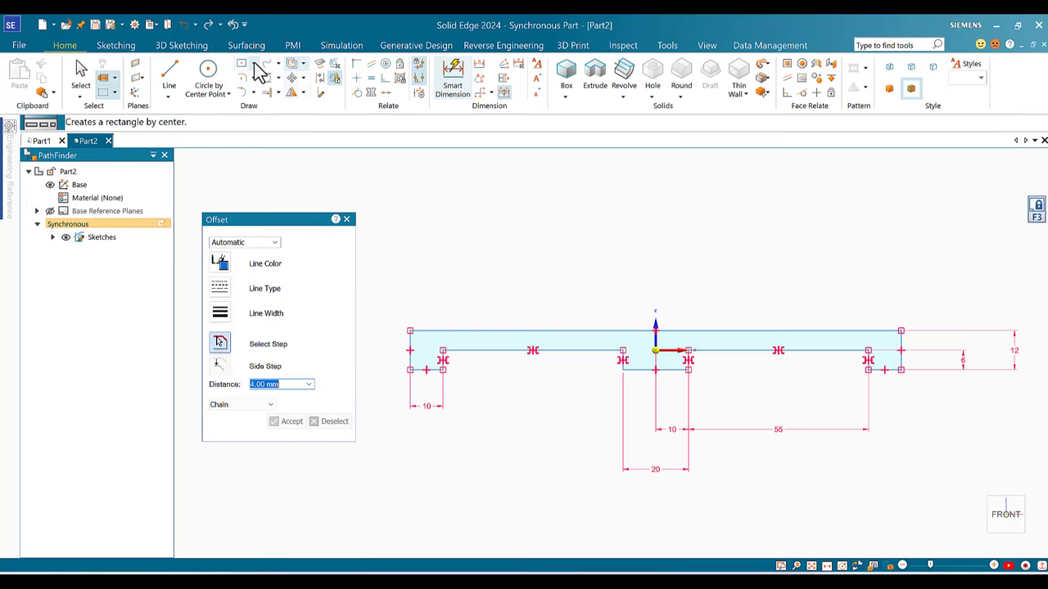
click(253, 64)
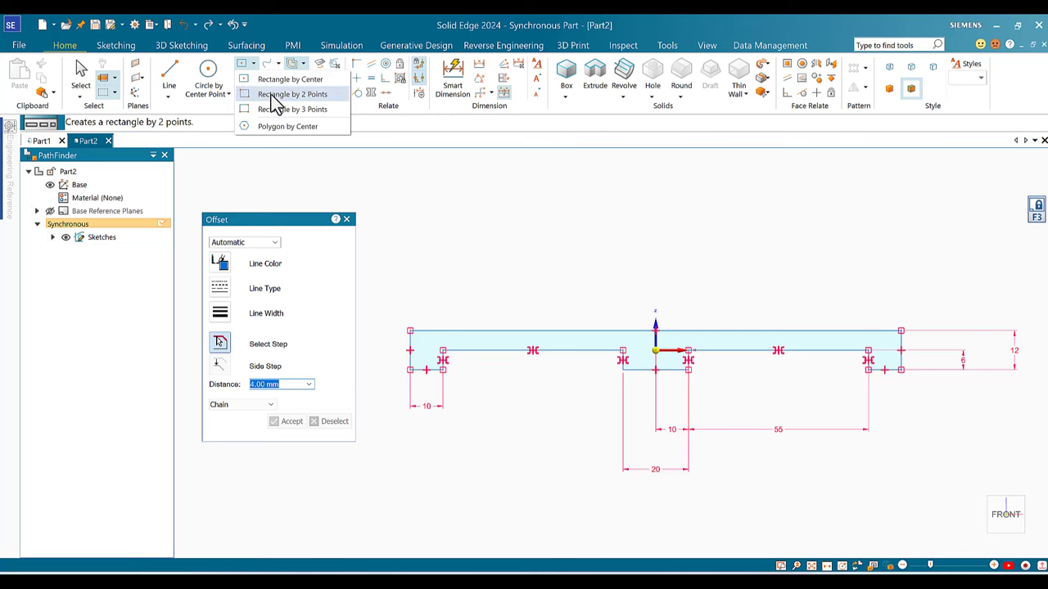
click(279, 95)
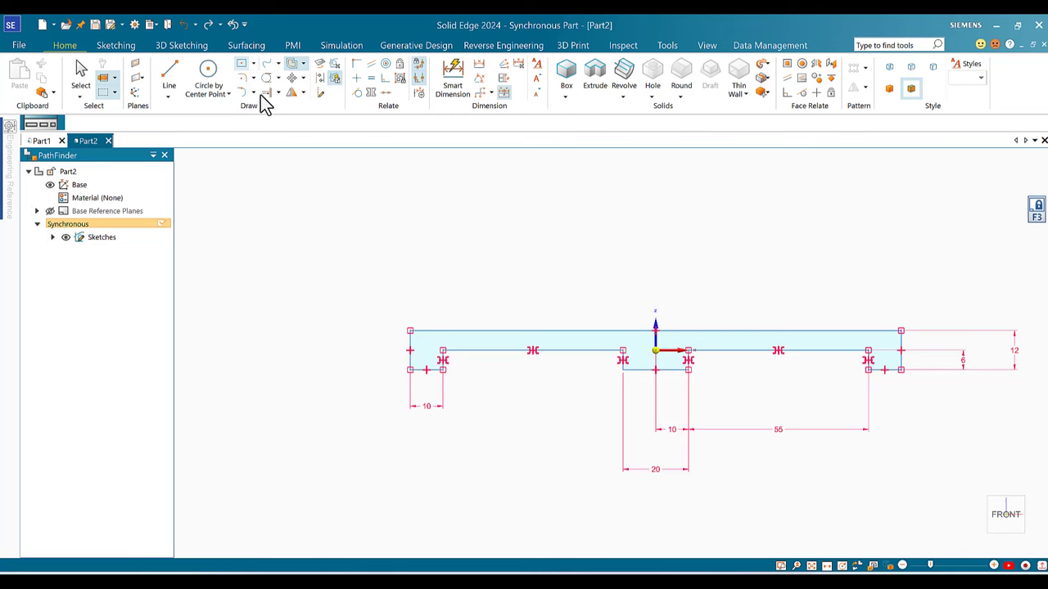
click(549, 331)
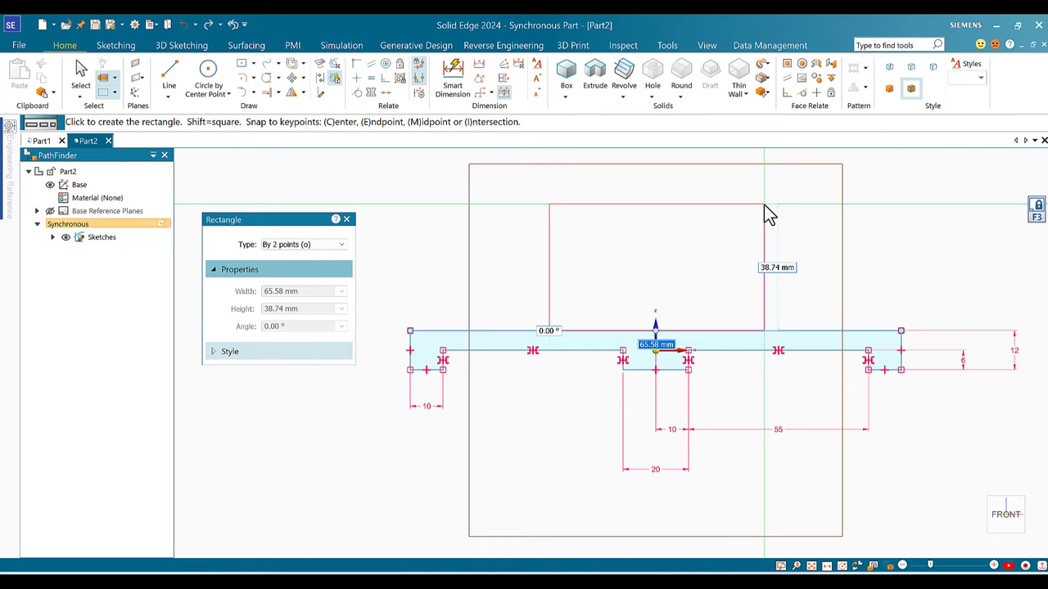
text(60)
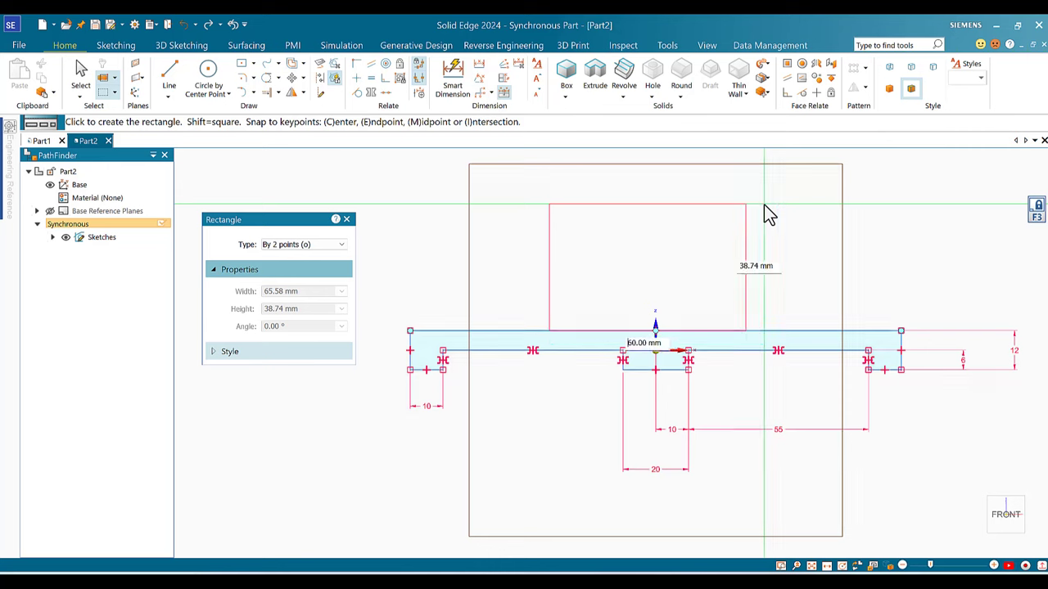
key(Tab)
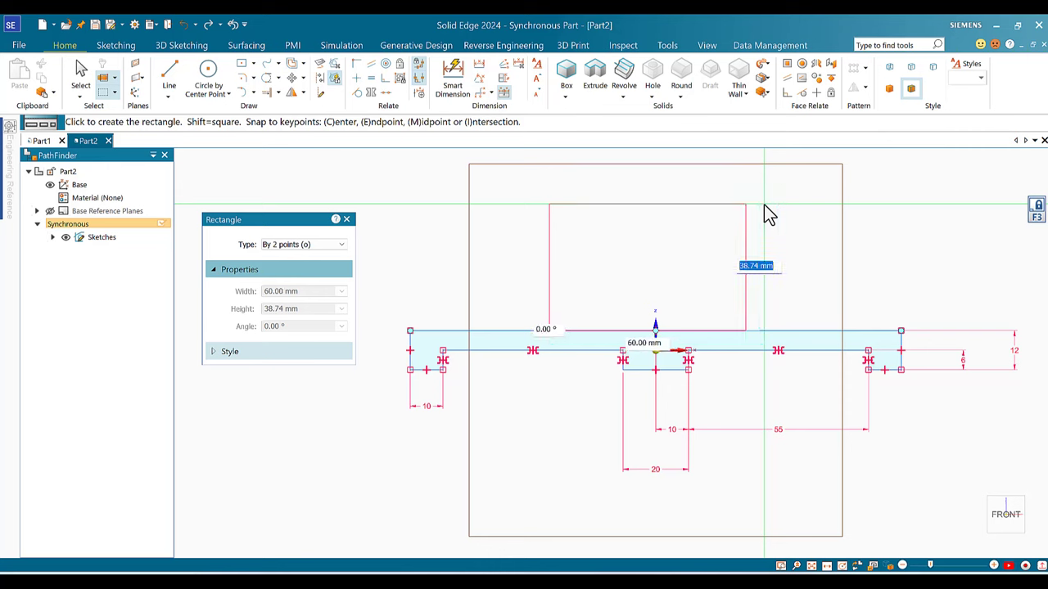
text(40)
key(Return)
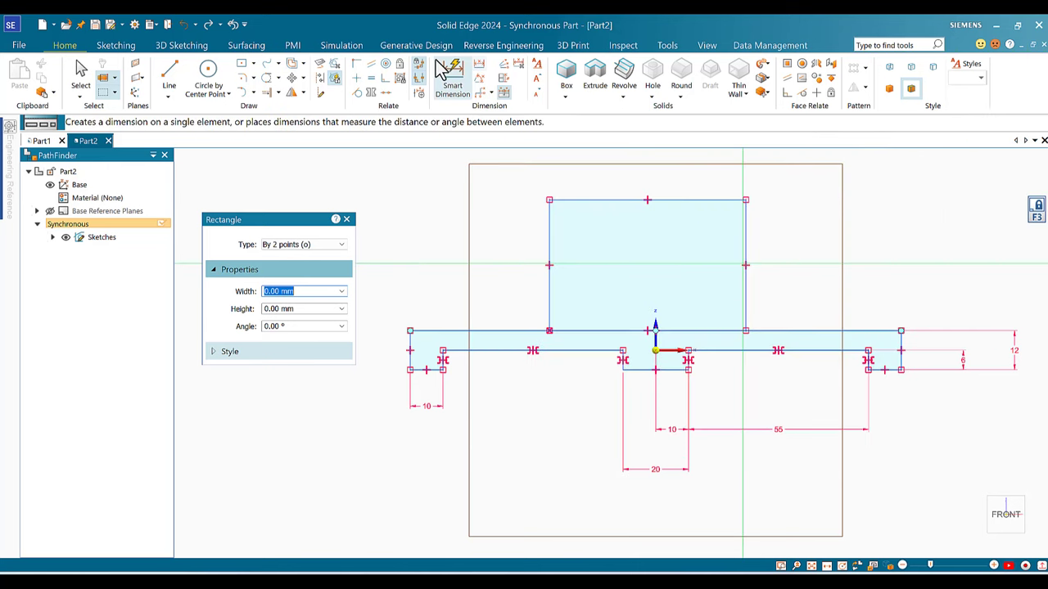
- Add driving dimensions for the height and width of the upper rectangle with Smart Dimension
click(438, 69)
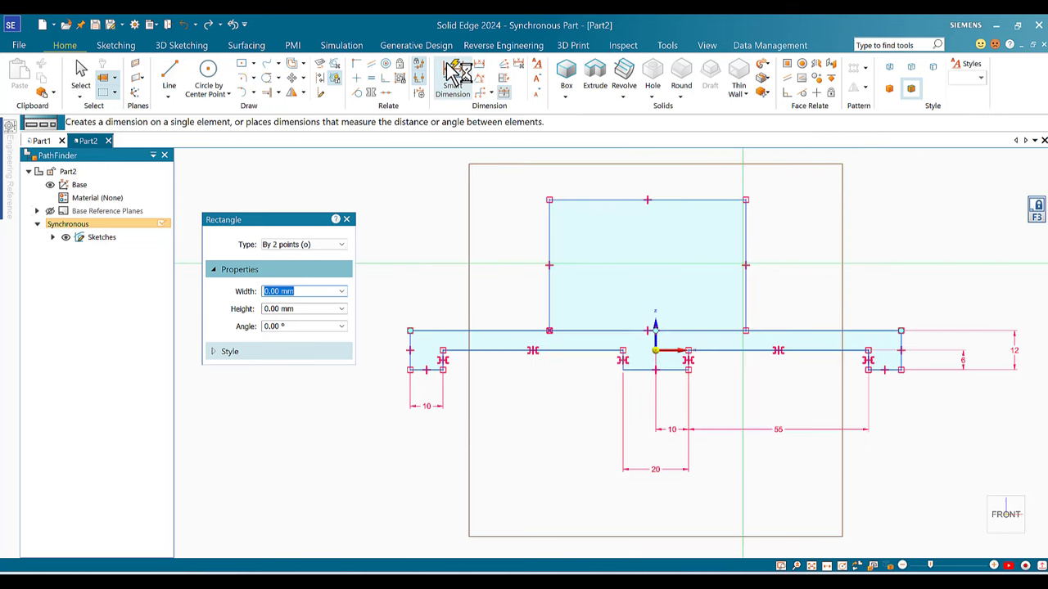
click(746, 253)
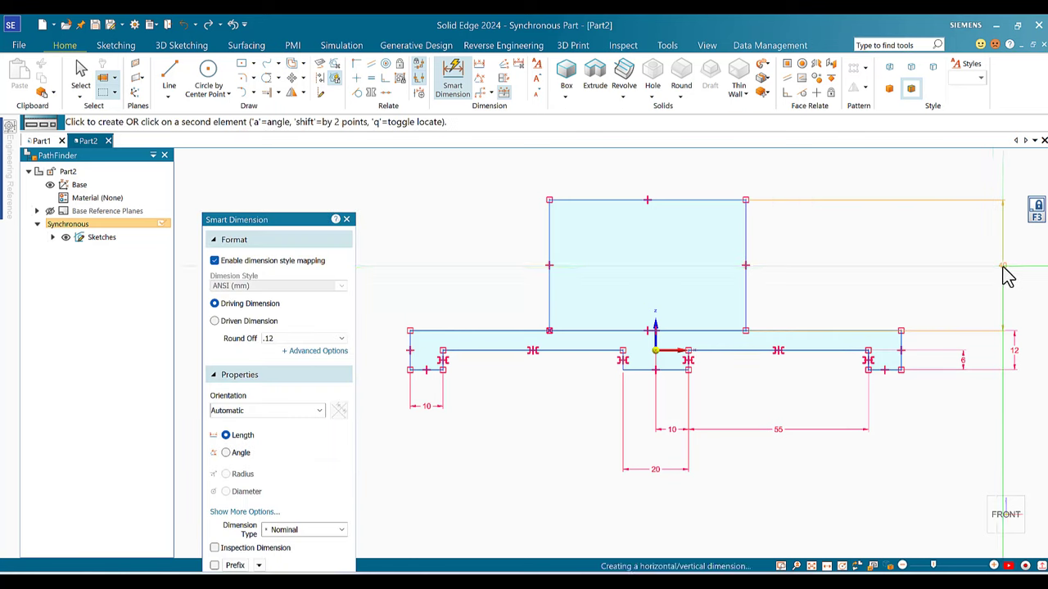
click(1008, 271)
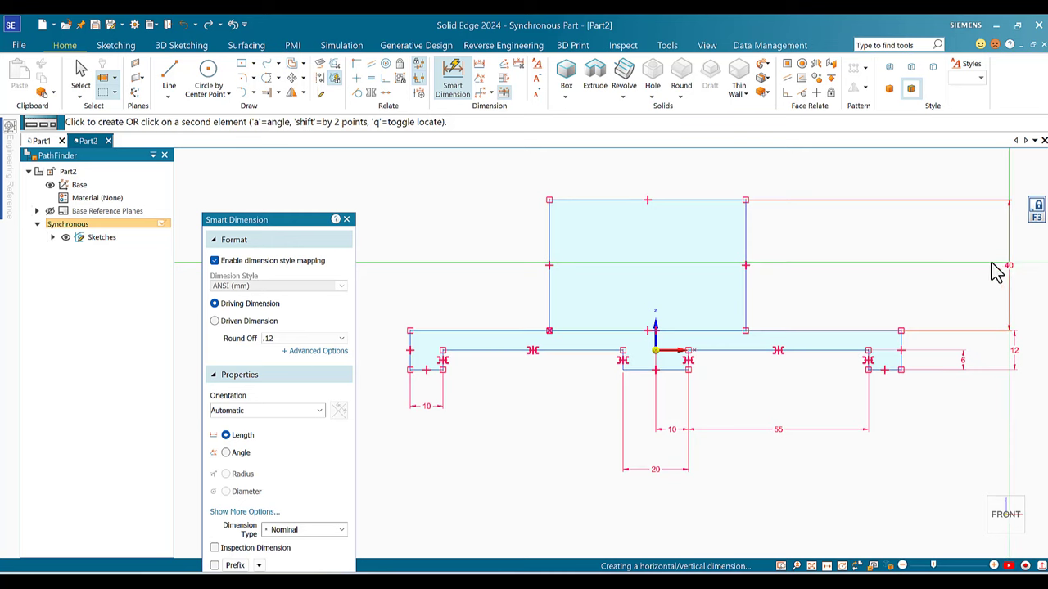
click(994, 273)
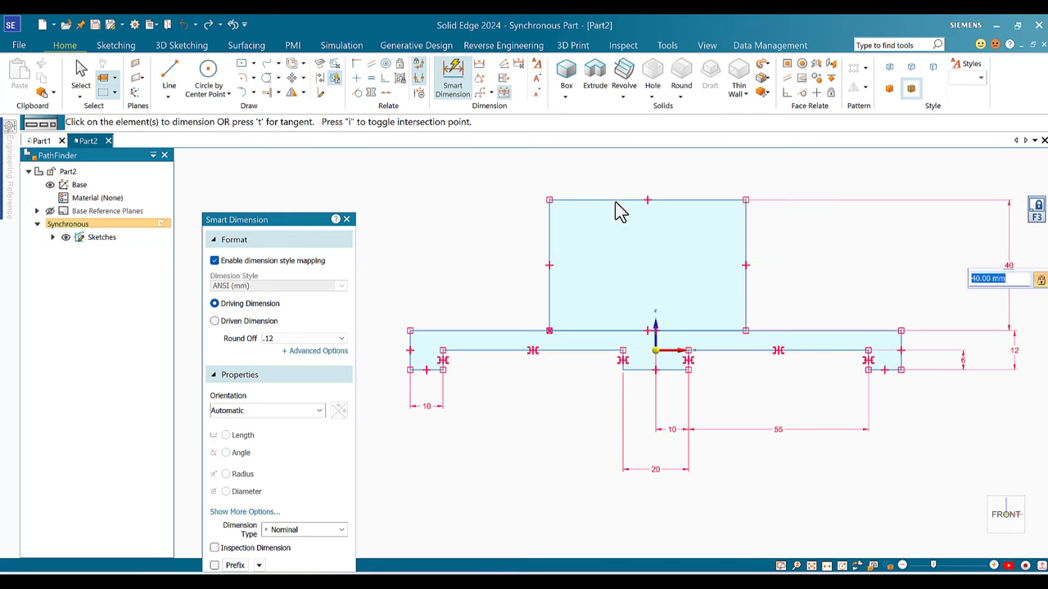
click(618, 200)
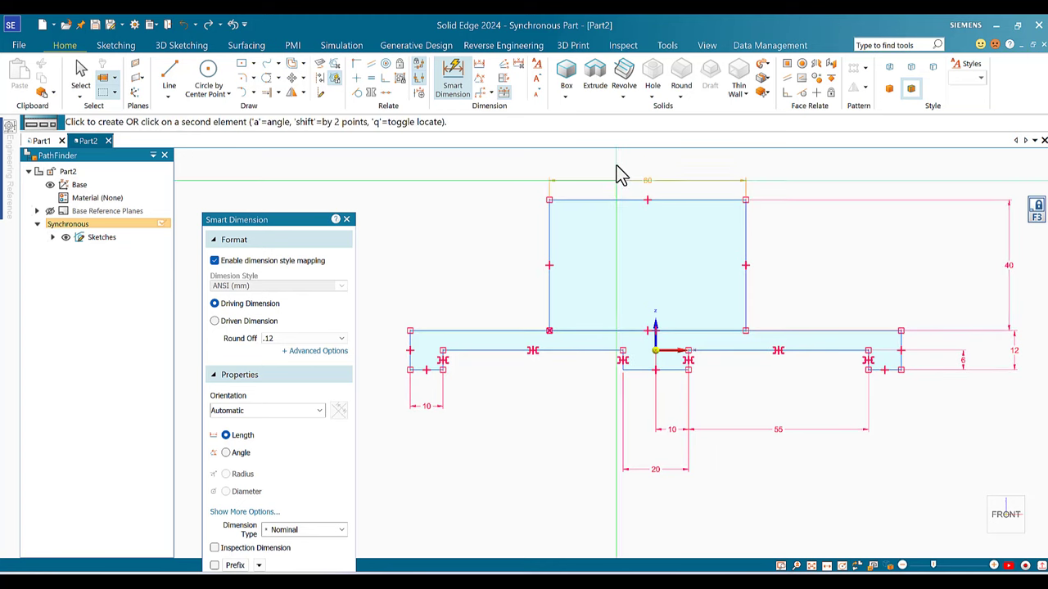
click(616, 159)
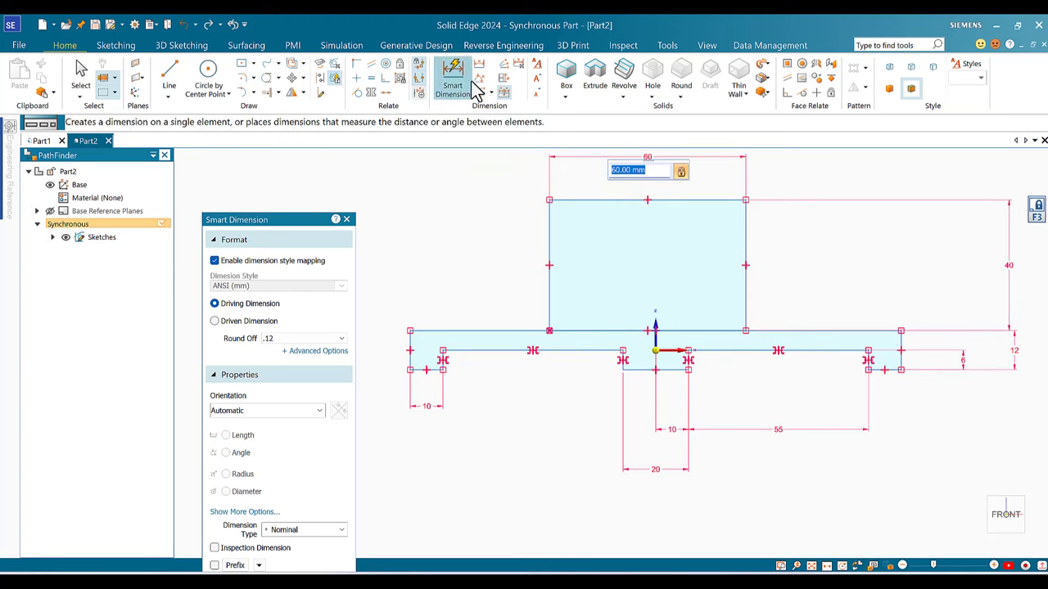
key(Escape)
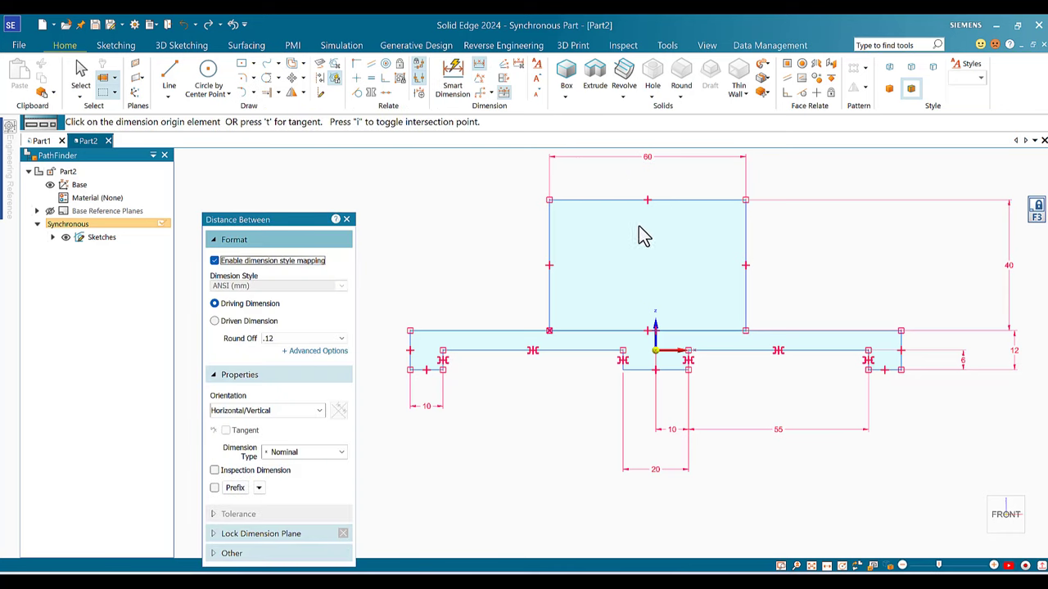
- Centre the upper rectangle over the origin by setting the horizontal distance between its top edge's midpoint and the origin to 0
click(647, 201)
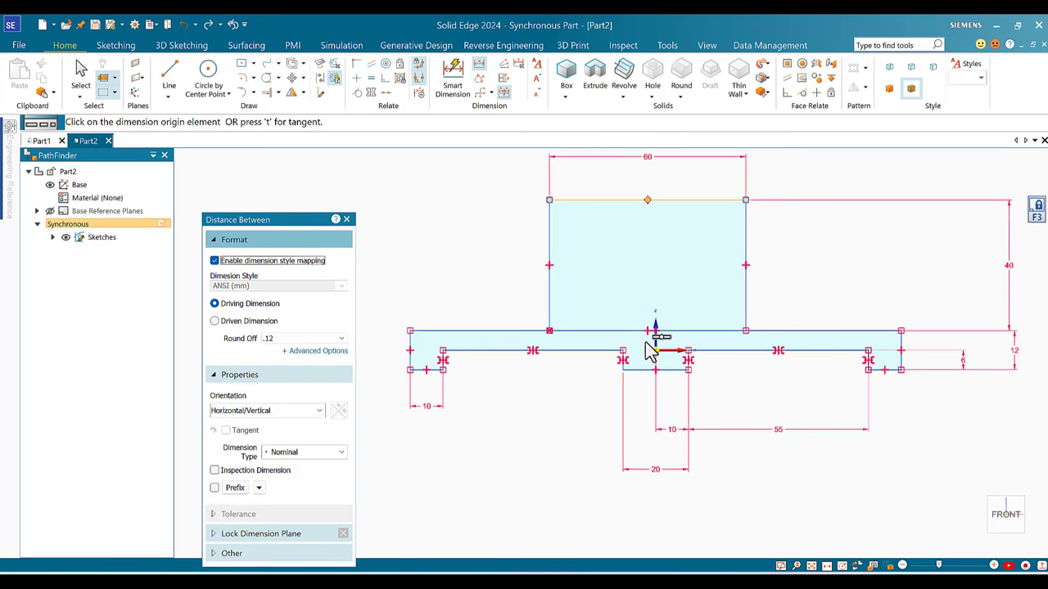
click(483, 70)
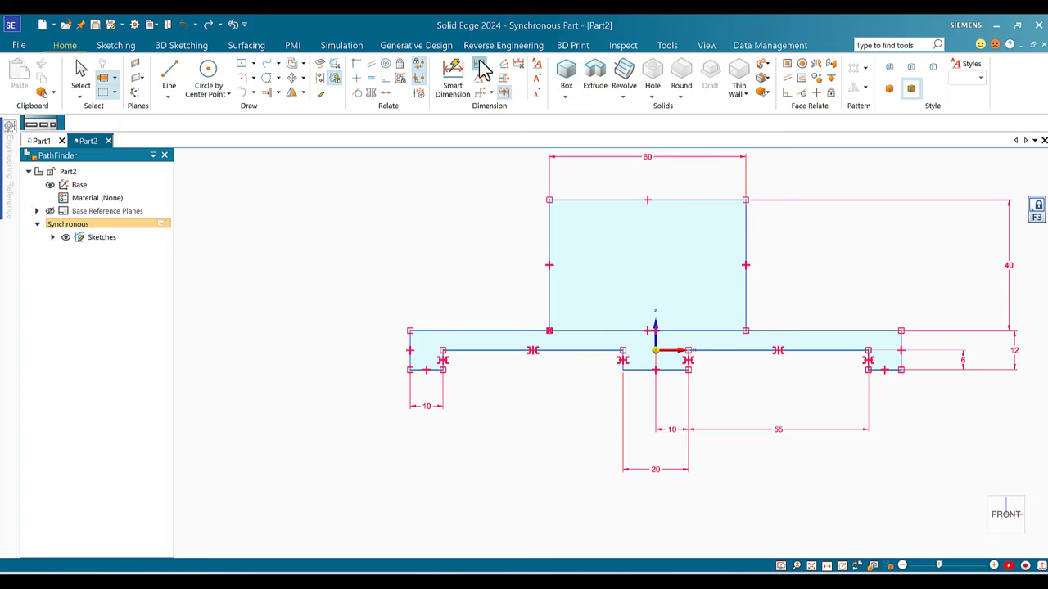
click(483, 69)
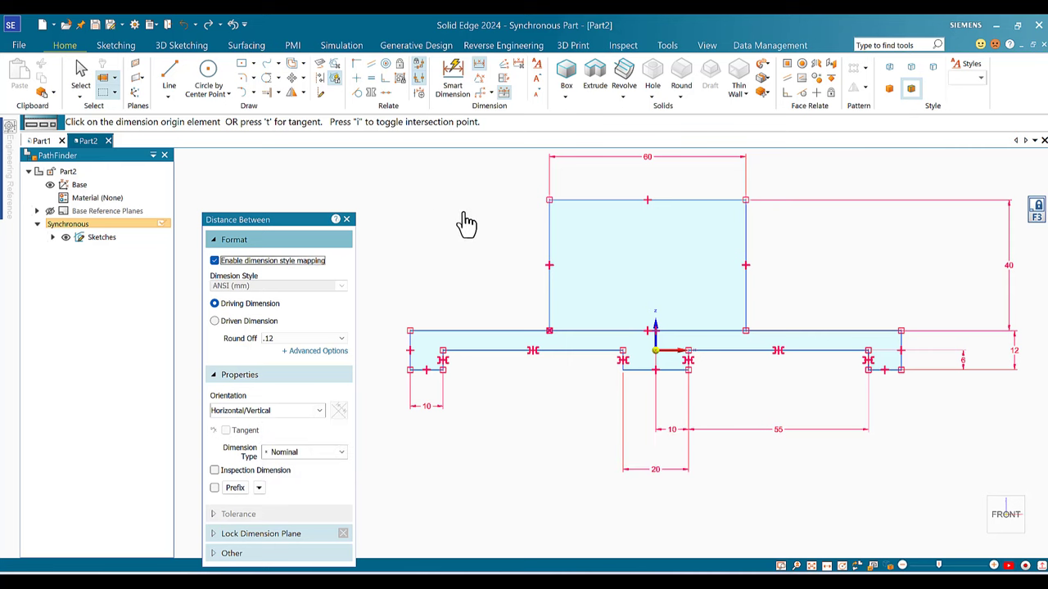
click(647, 201)
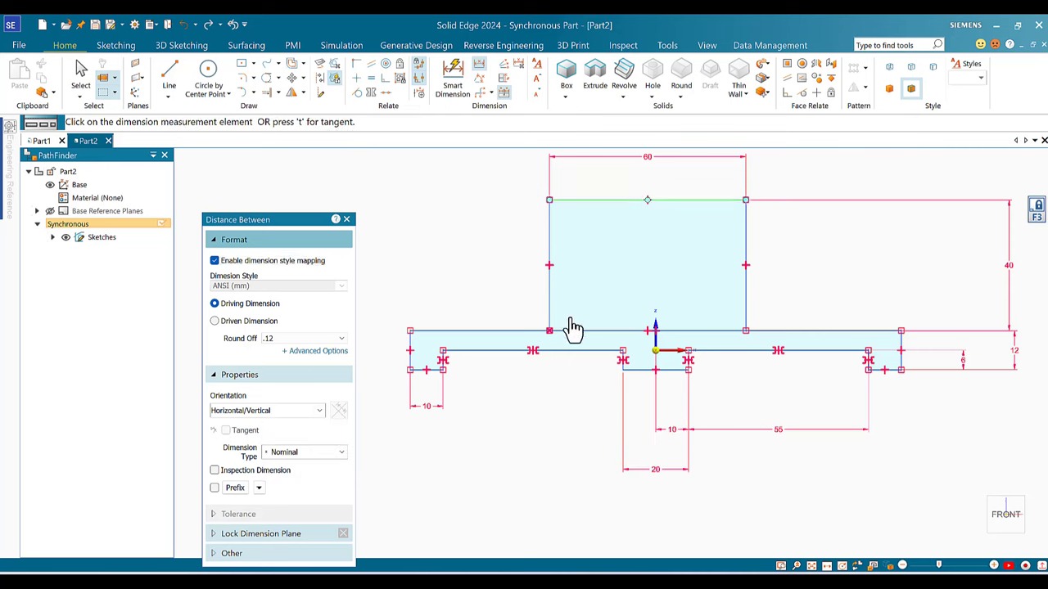
click(655, 351)
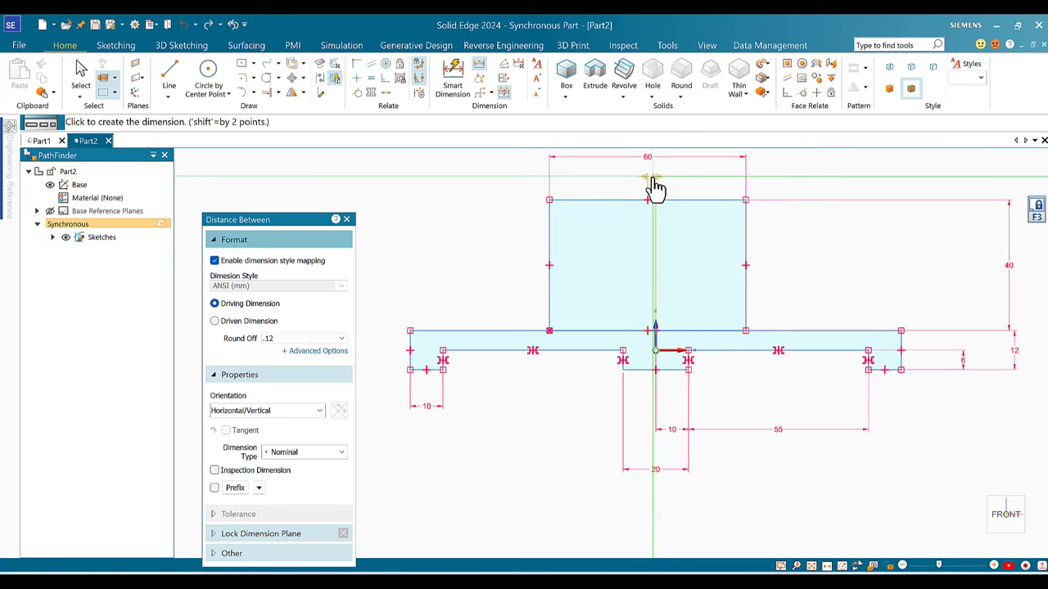
click(692, 175)
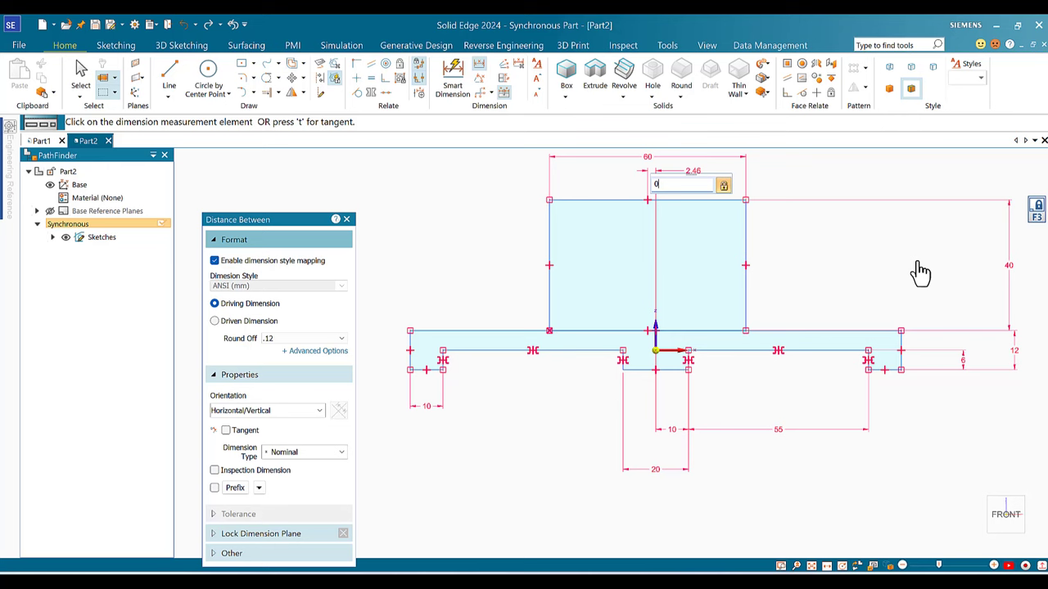
key(Return)
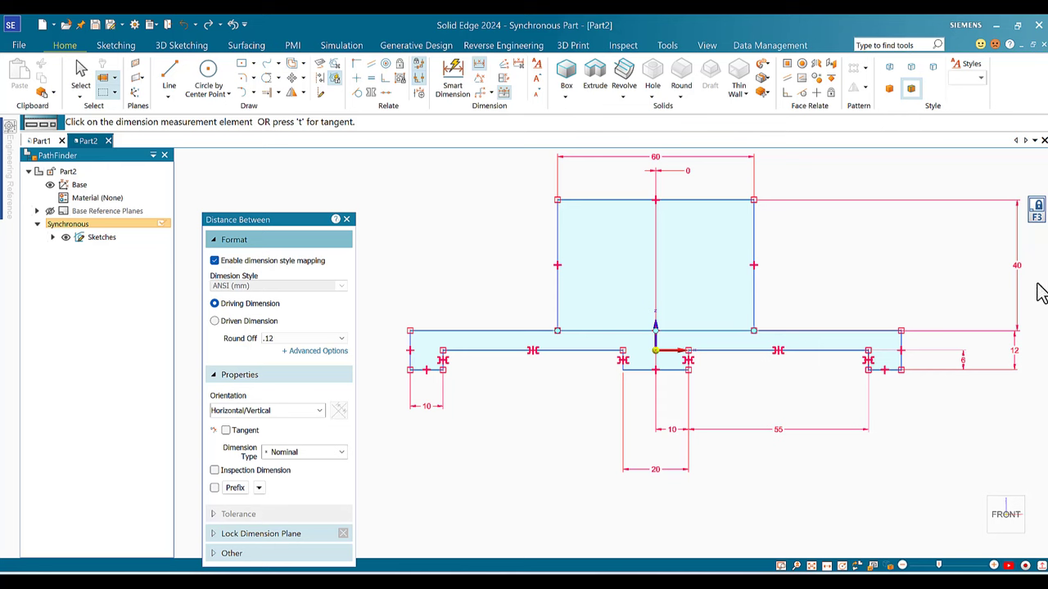
- Trim the shared edge between the upper rectangle and the base so both form one profile
click(268, 78)
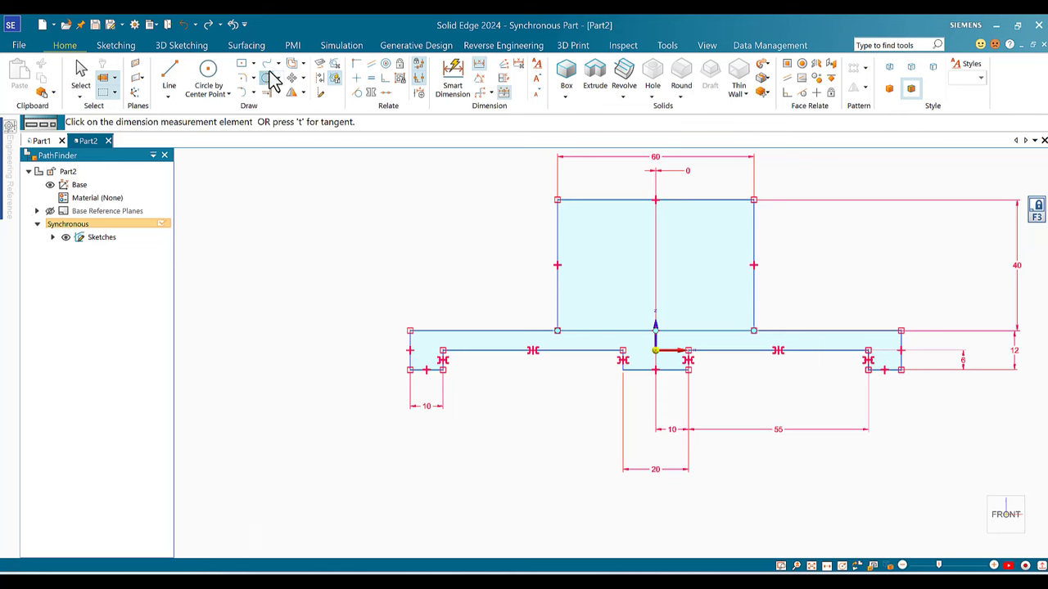
drag(625, 335, 627, 339)
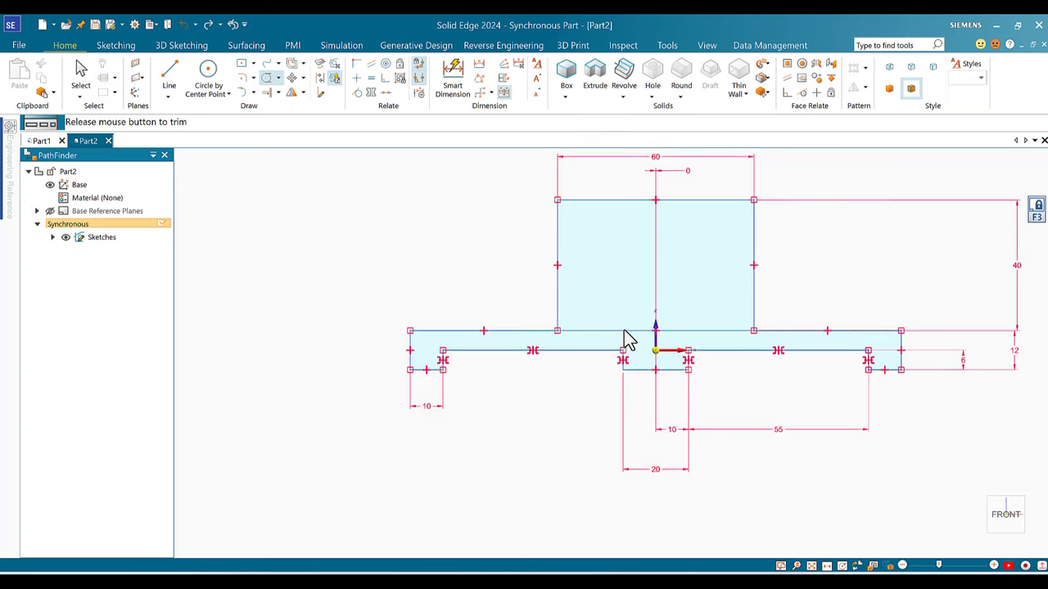
click(628, 339)
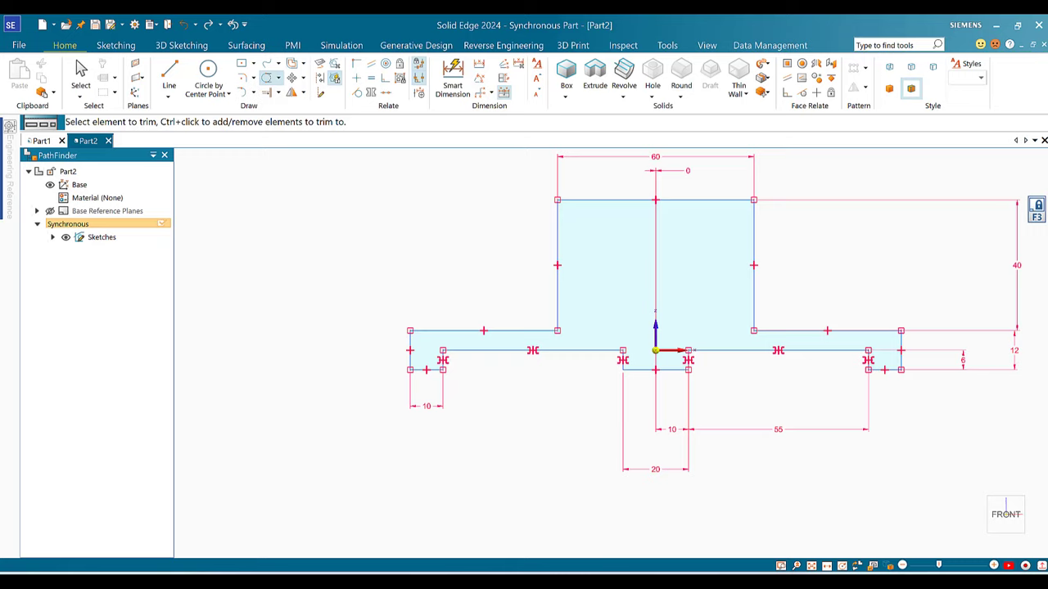
- Check the rounded slot in the PDF drawing and sketch a 40 mm diameter circle centred above the origin in the upright block
key(alt+Tab)
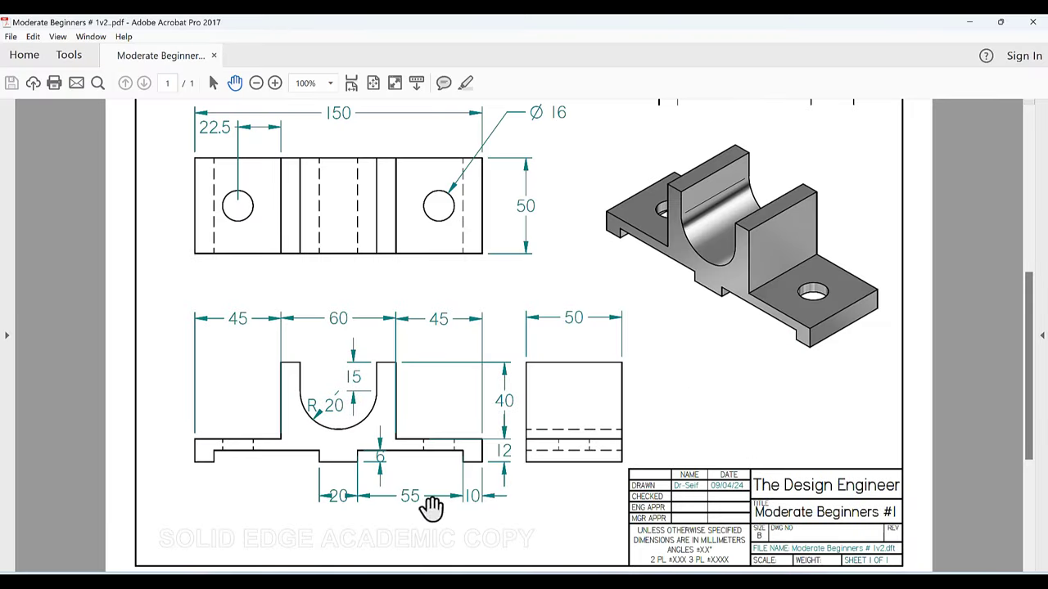
key(alt+Tab)
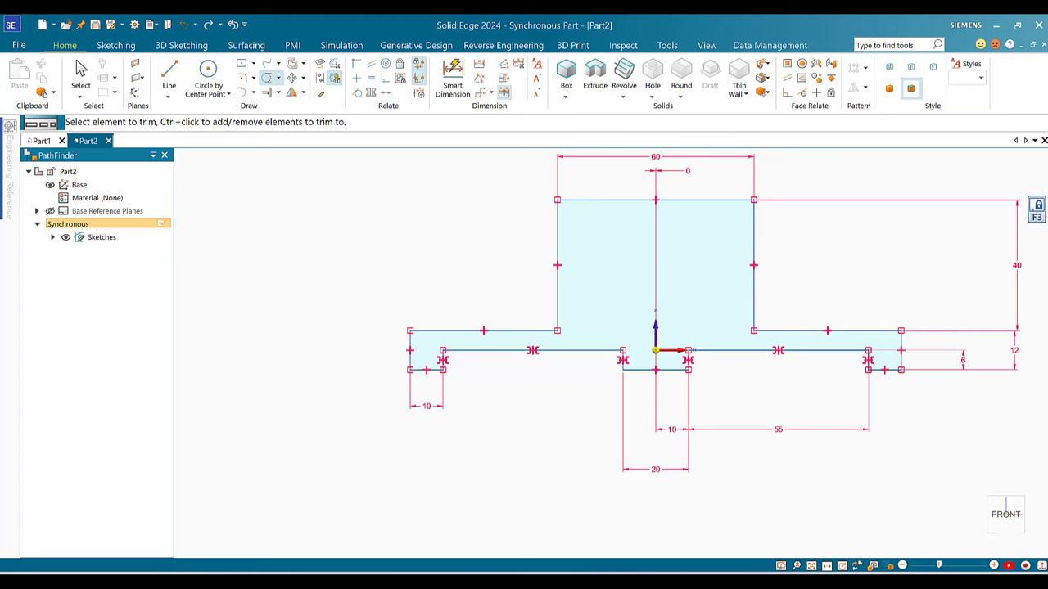
key(alt+Tab)
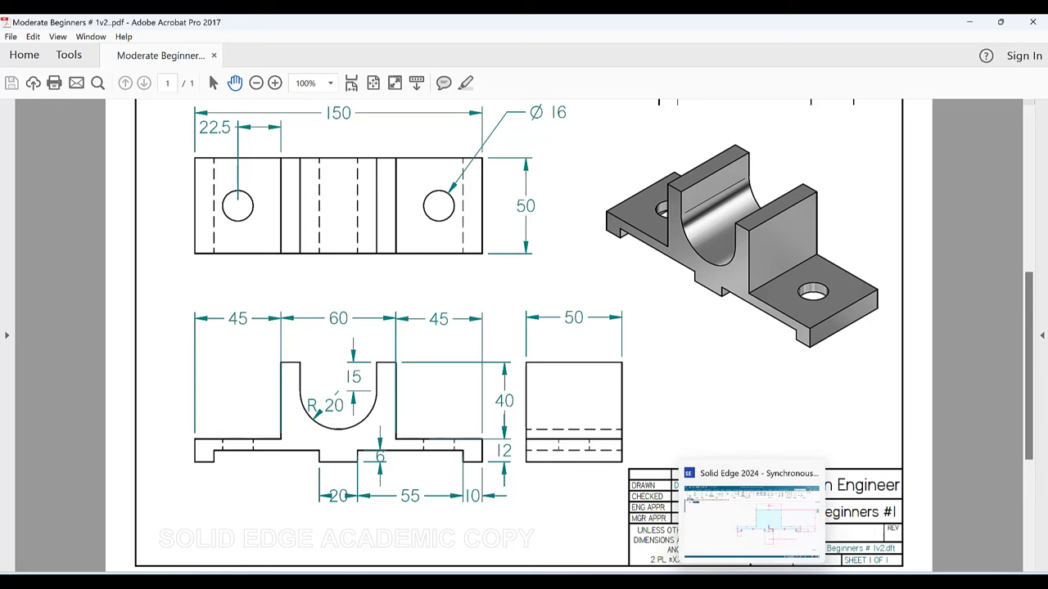
click(753, 582)
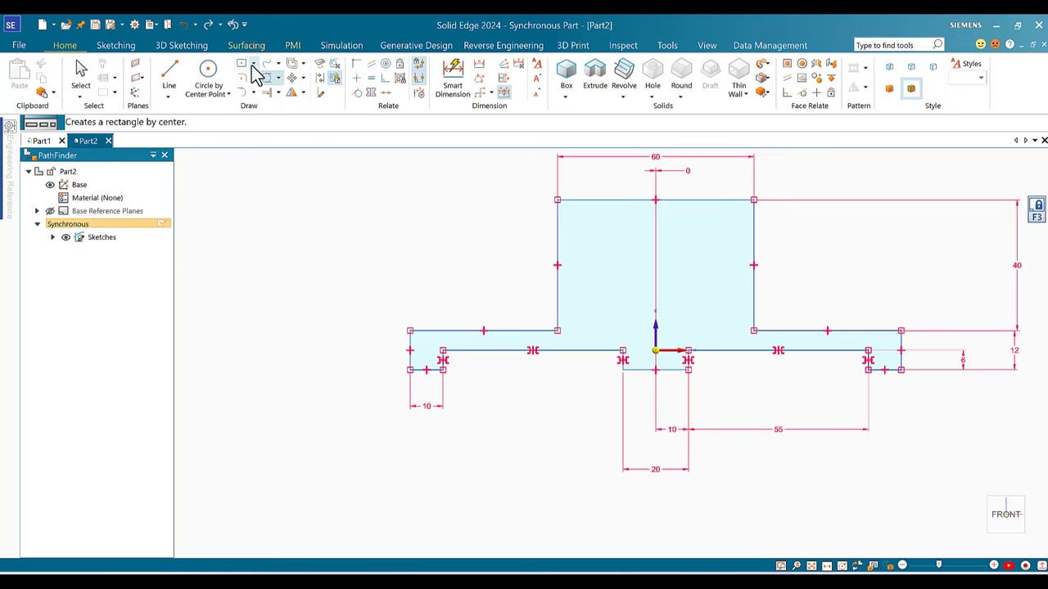
click(208, 75)
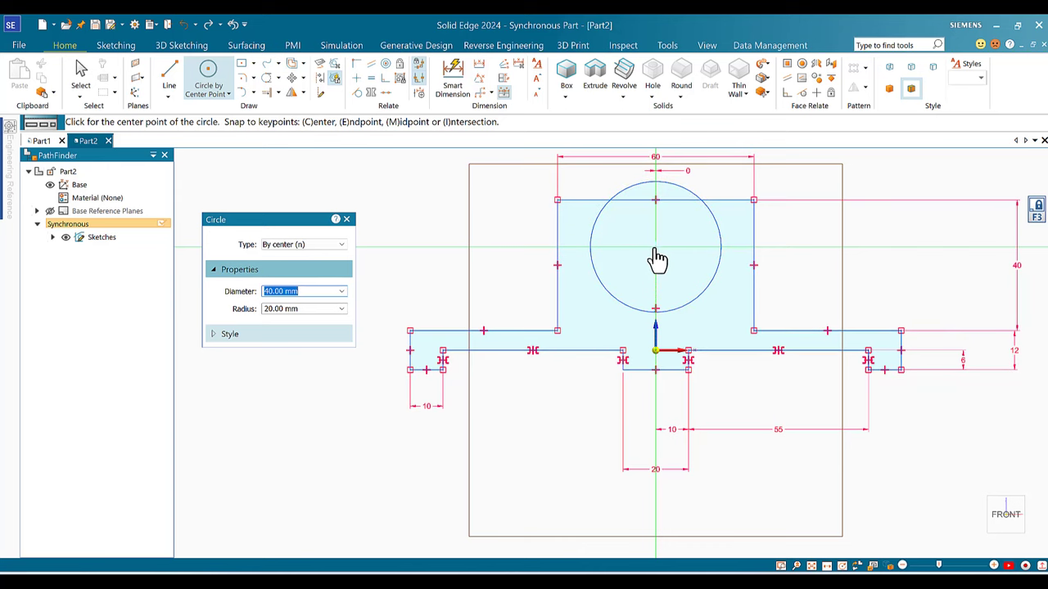
click(656, 250)
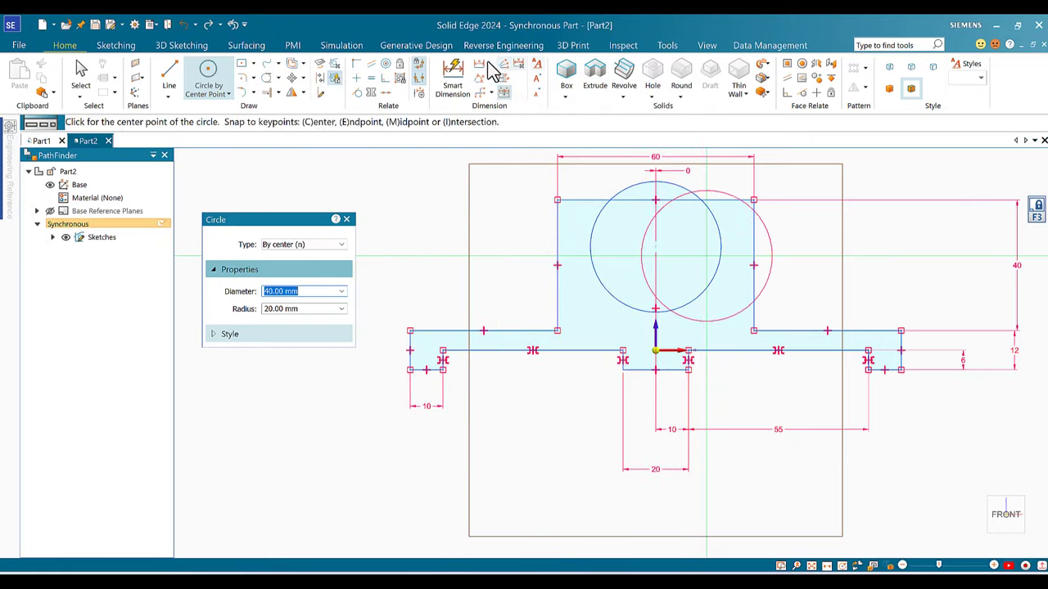
- Add a driving diameter dimension to the circle with Smart Dimension
click(452, 72)
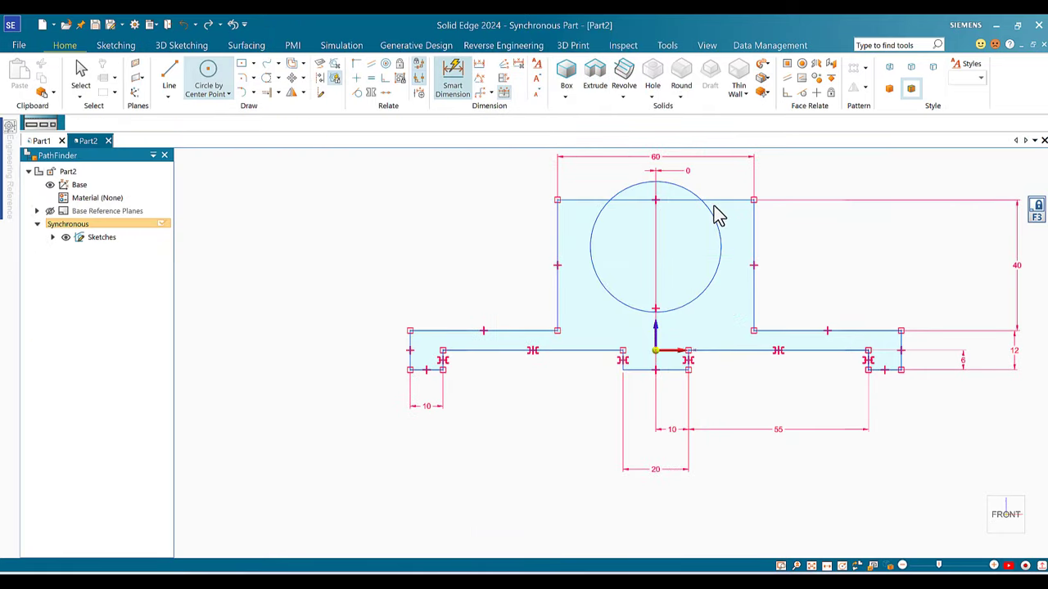
click(611, 300)
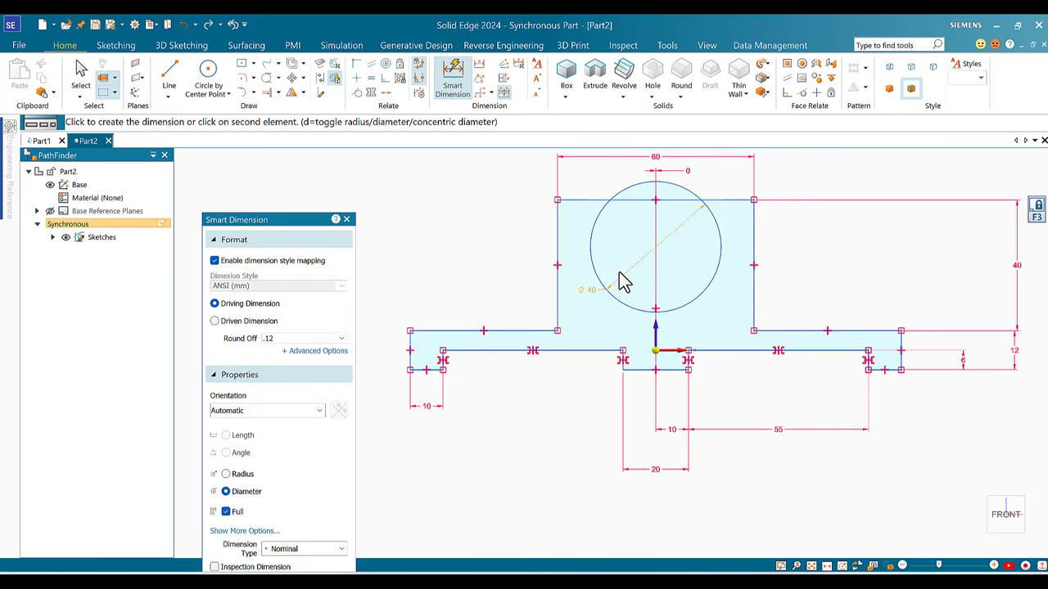
click(625, 280)
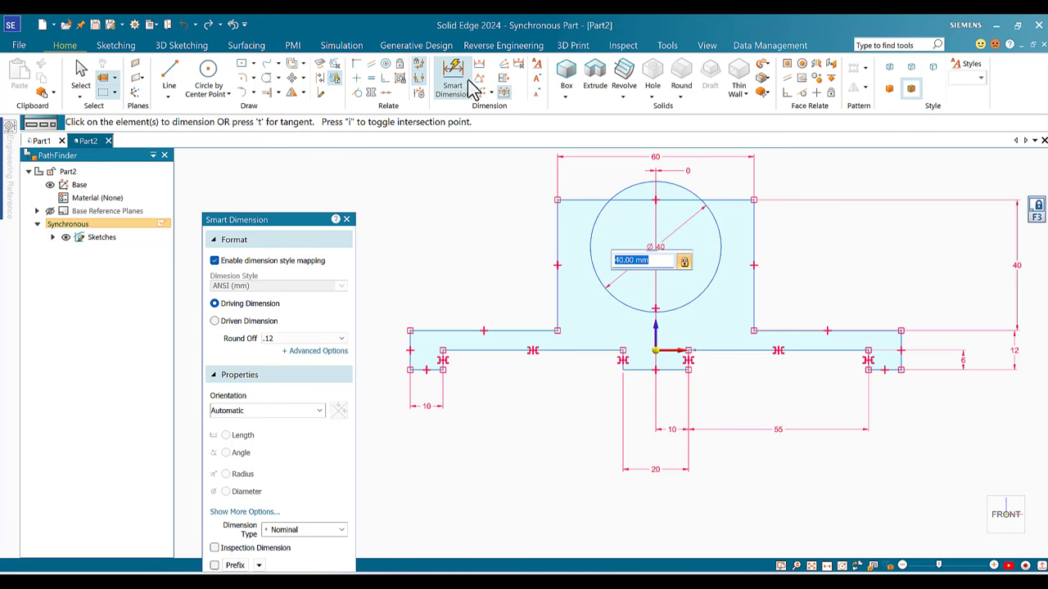
- Draw vertical lines about 20 mm and 21 mm long upward from the circle's left and right quadrant points, past the block's top edge
click(169, 73)
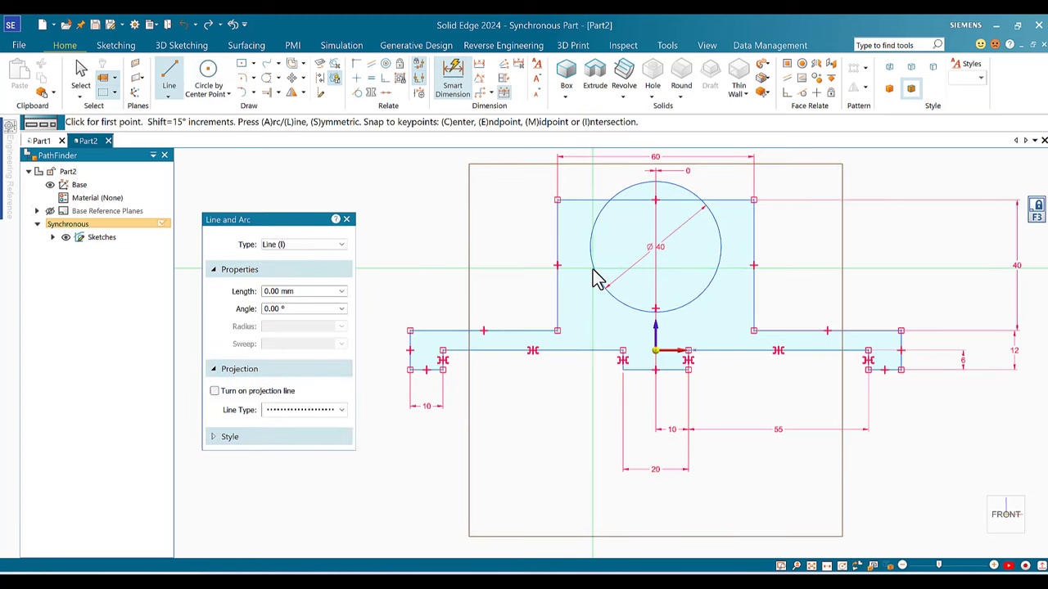
click(591, 247)
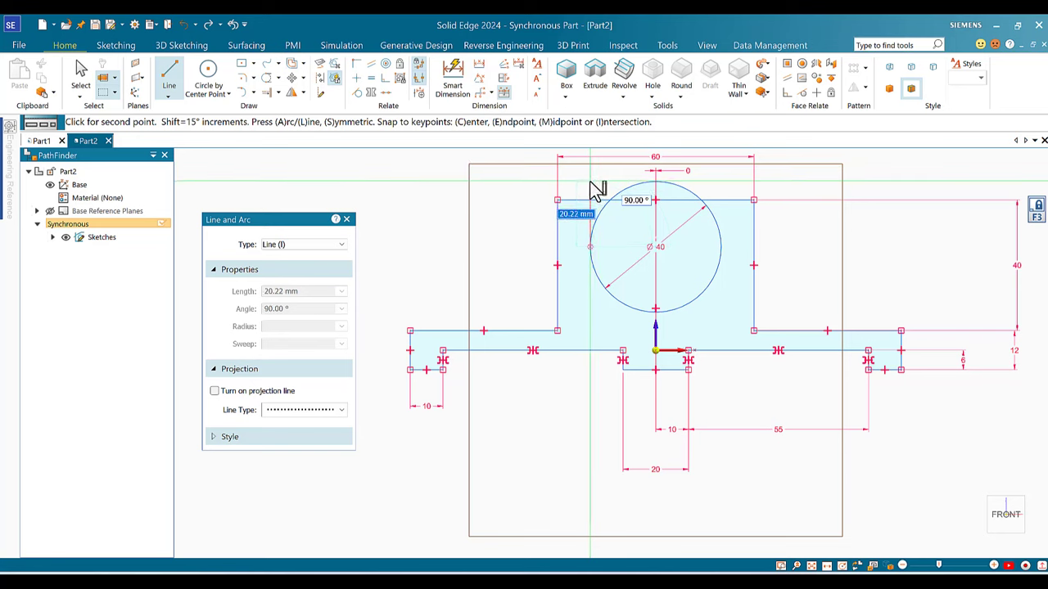
click(589, 181)
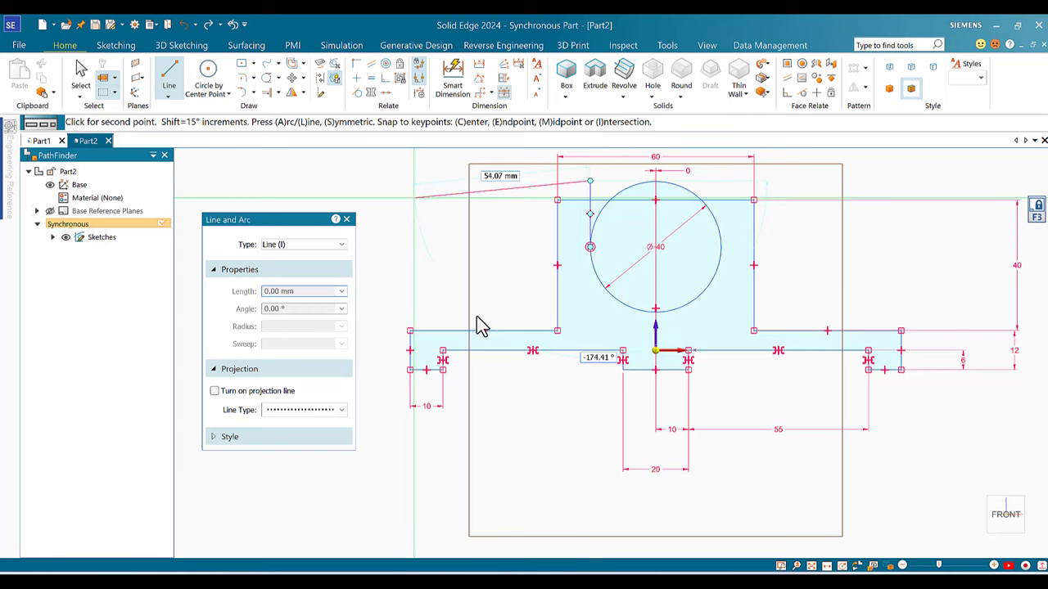
right_click(680, 286)
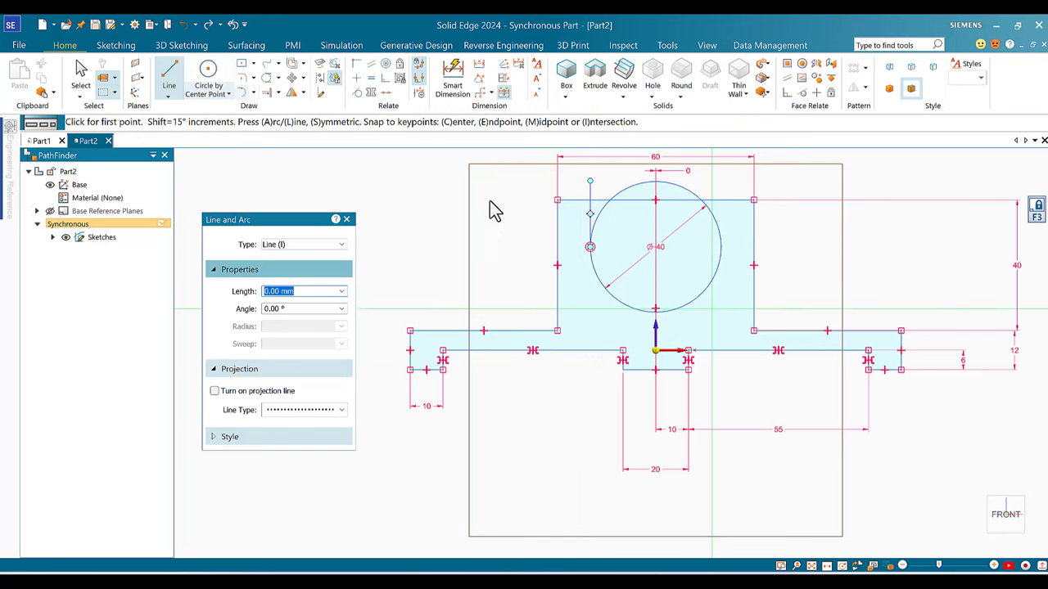
click(722, 247)
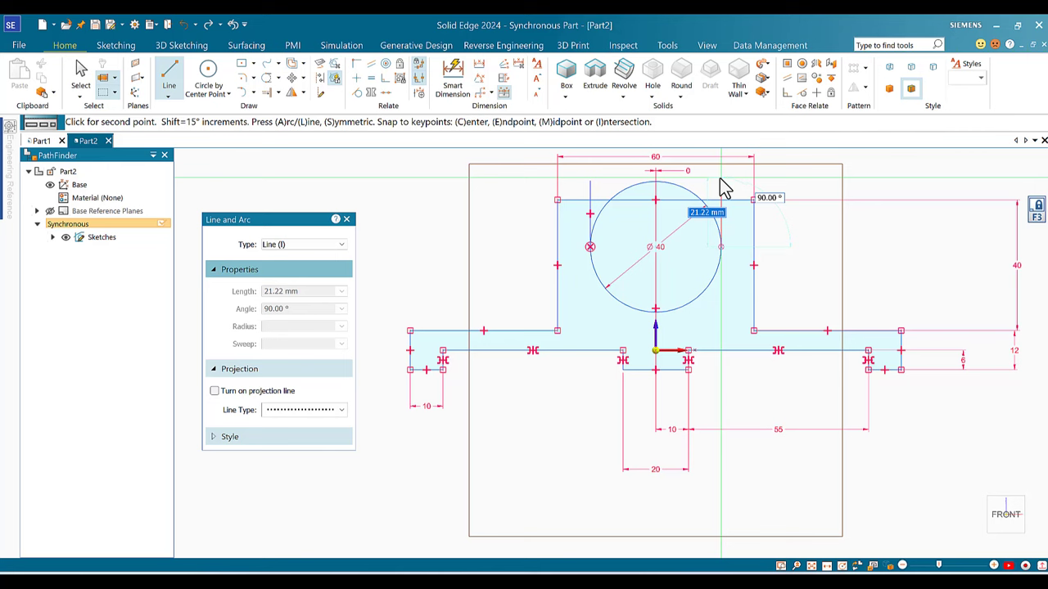
click(720, 176)
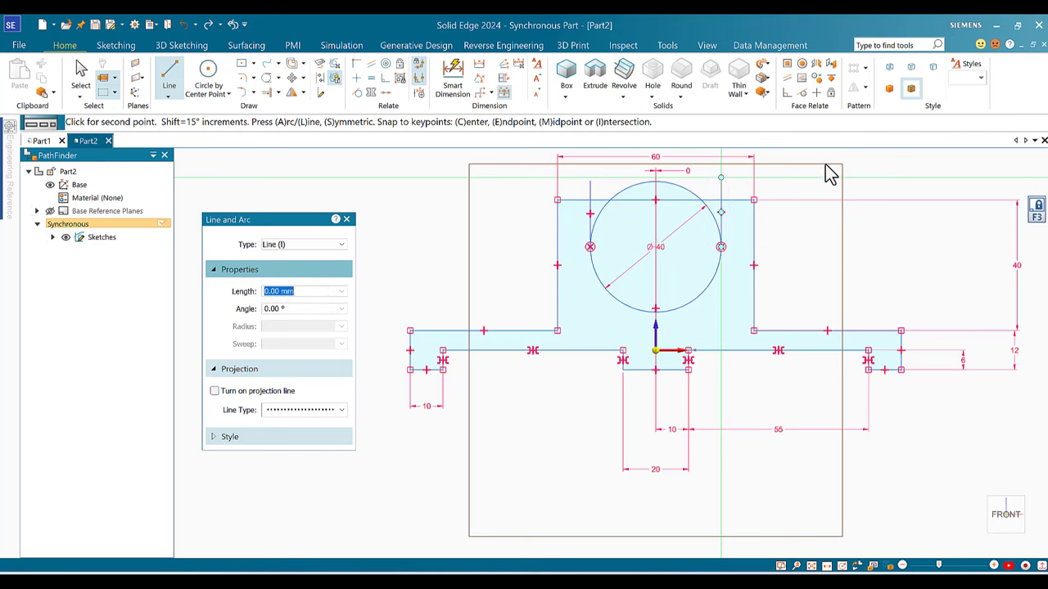
right_click(930, 160)
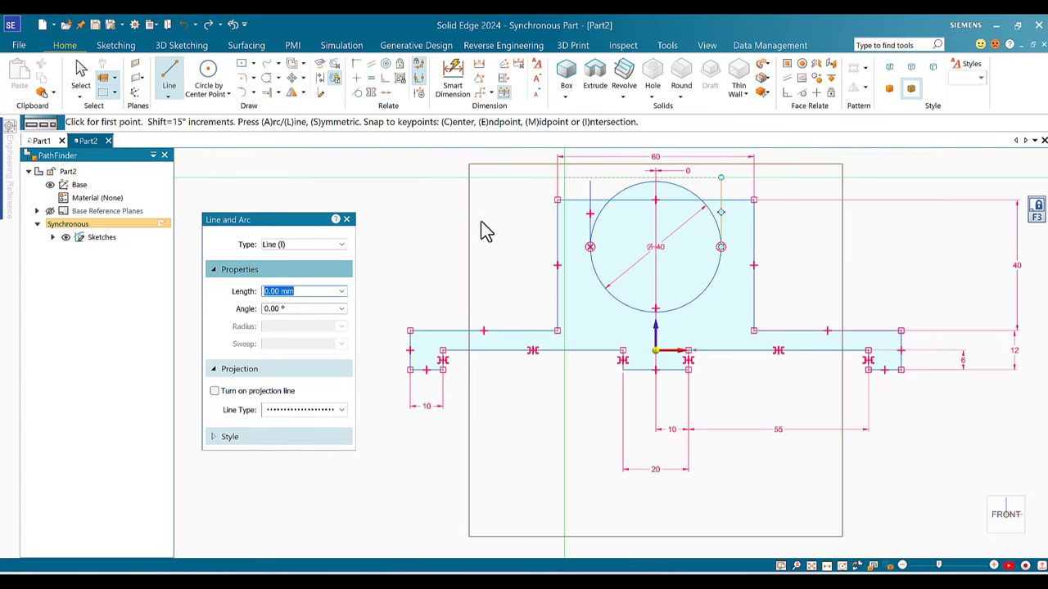
- Trim the circle's upper arc, the block's top edge between the vertical lines, and the protruding line ends to form a U-shaped slot
click(266, 78)
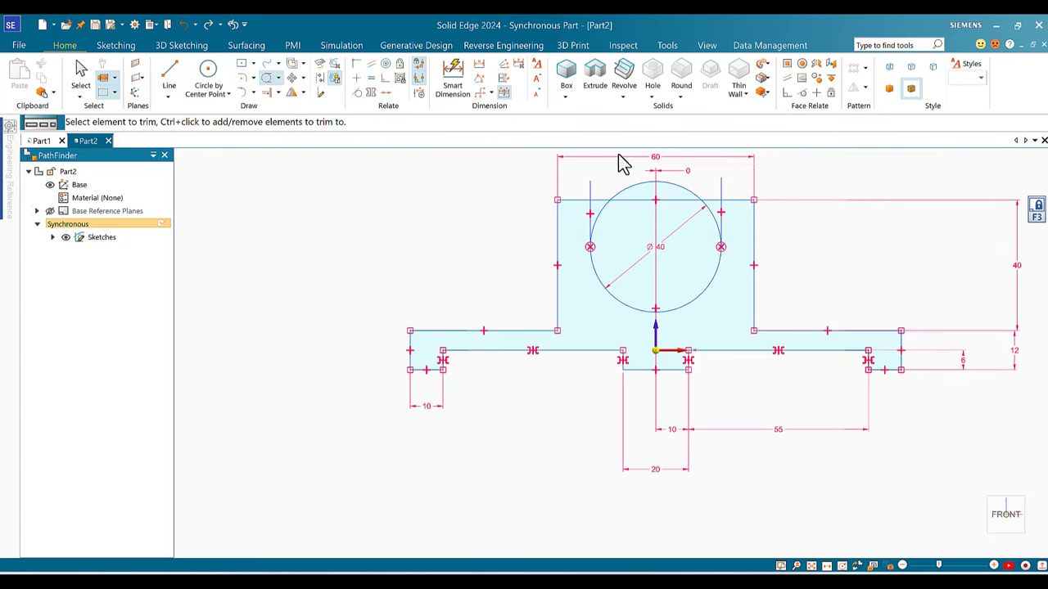
drag(620, 182, 639, 230)
mouse_move(592, 197)
mouse_down()
mouse_move(611, 239)
mouse_move(623, 238)
mouse_move(712, 204)
mouse_up()
mouse_move(712, 194)
mouse_down()
mouse_move(696, 245)
mouse_move(698, 181)
mouse_move(768, 183)
mouse_up()
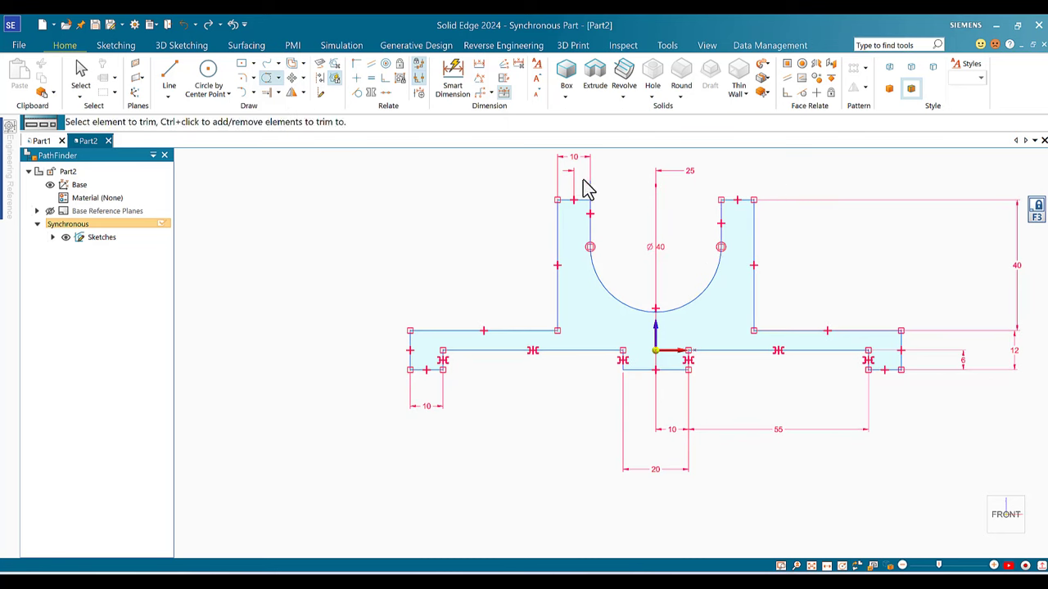
mouse_move(586, 189)
mouse_down()
mouse_move(584, 198)
mouse_move(619, 196)
mouse_move(638, 145)
mouse_move(805, 117)
mouse_up()
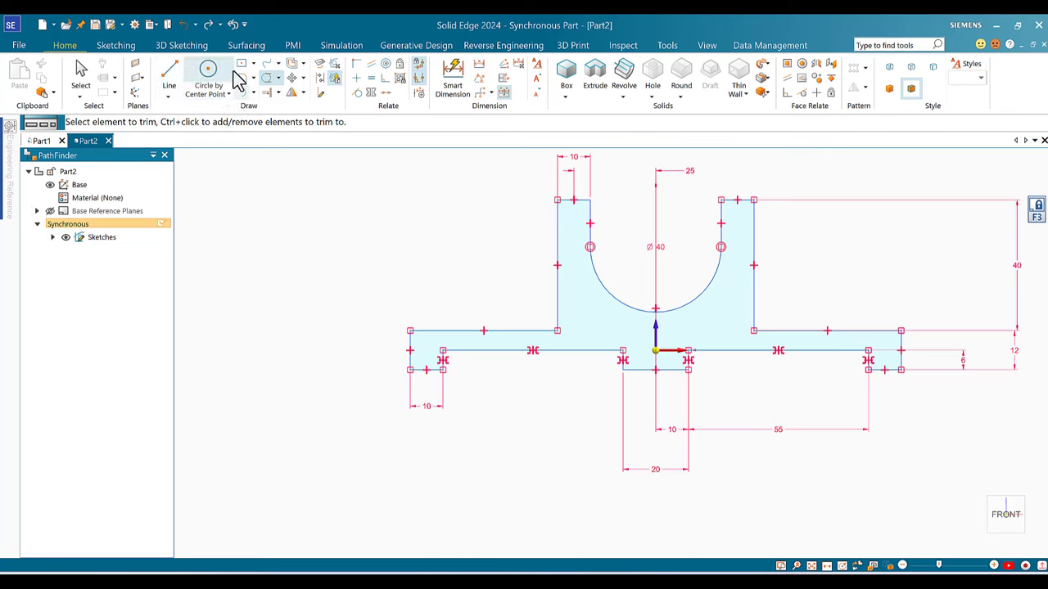
- Dimension the slot's right straight side with Smart Dimension and set its length to 15 mm
click(479, 66)
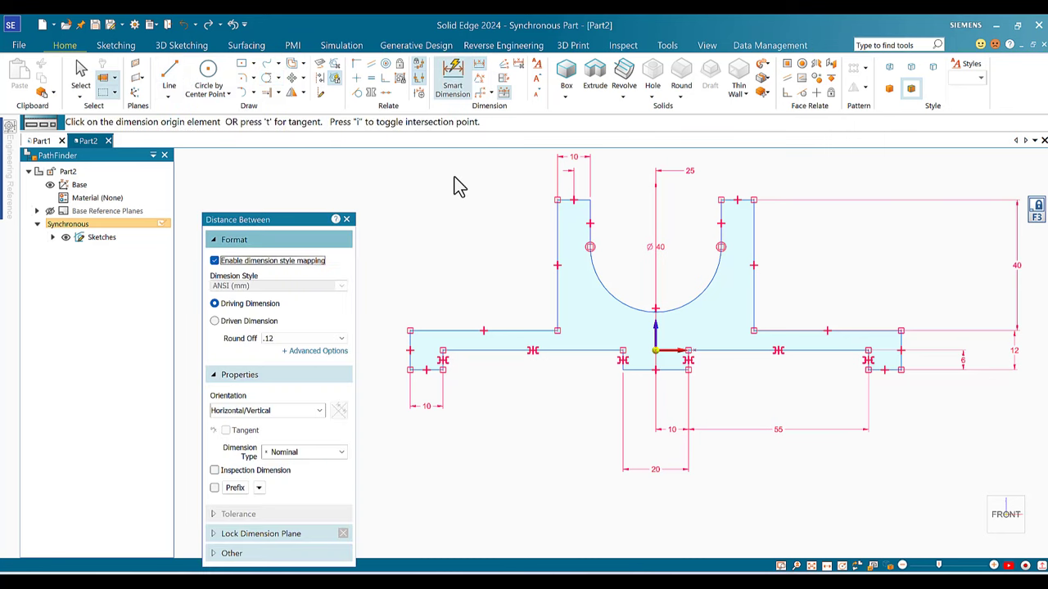
key(Escape)
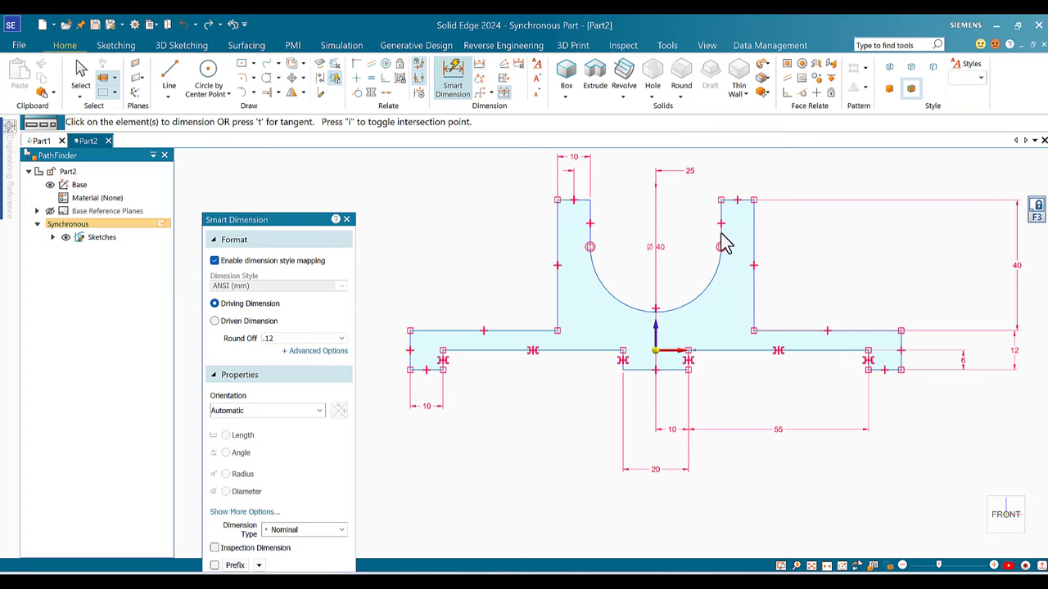
click(720, 236)
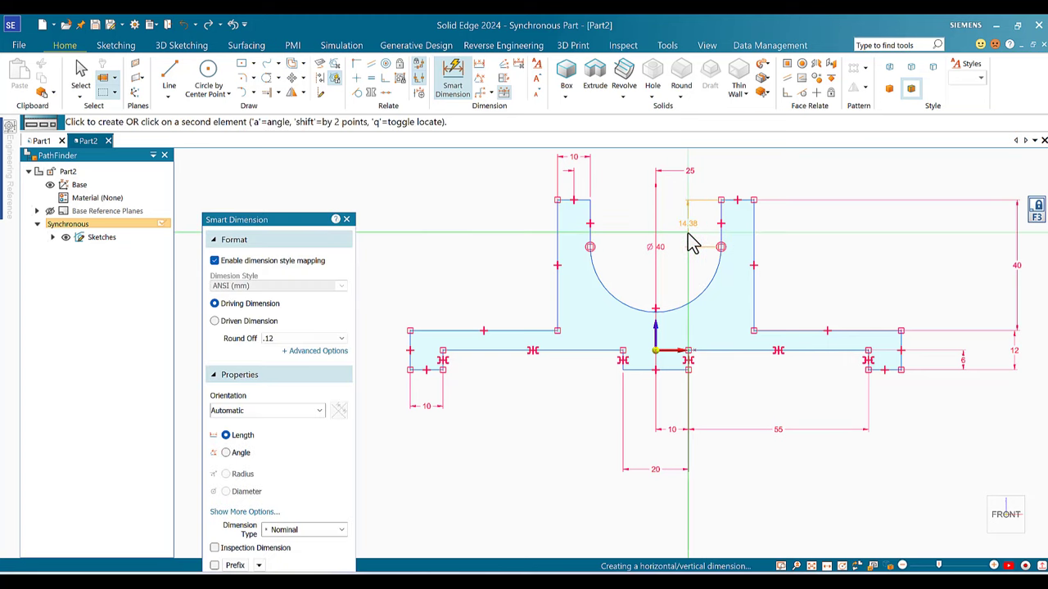
click(741, 322)
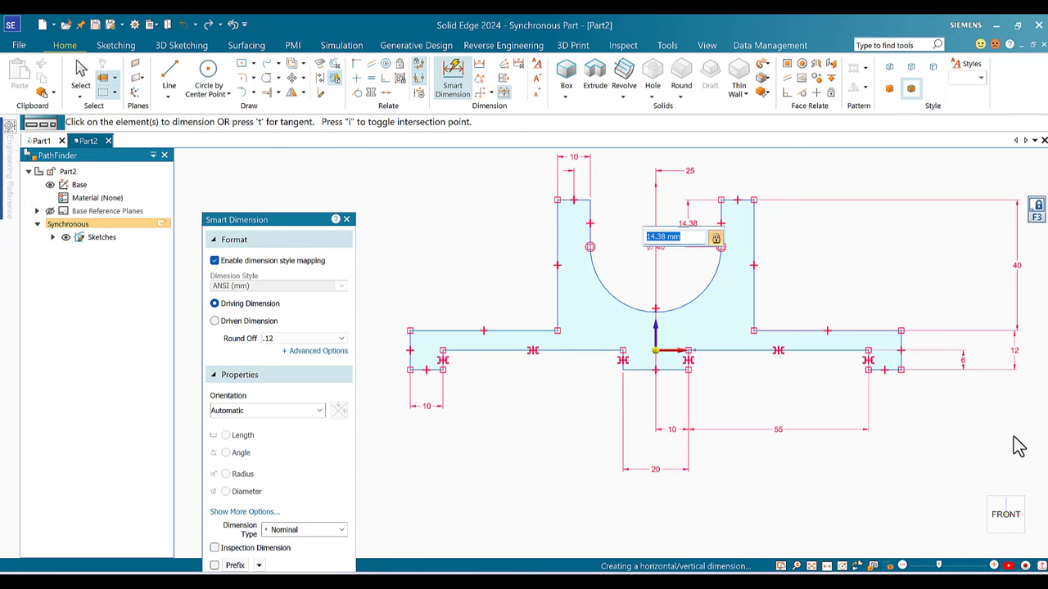
key(Return)
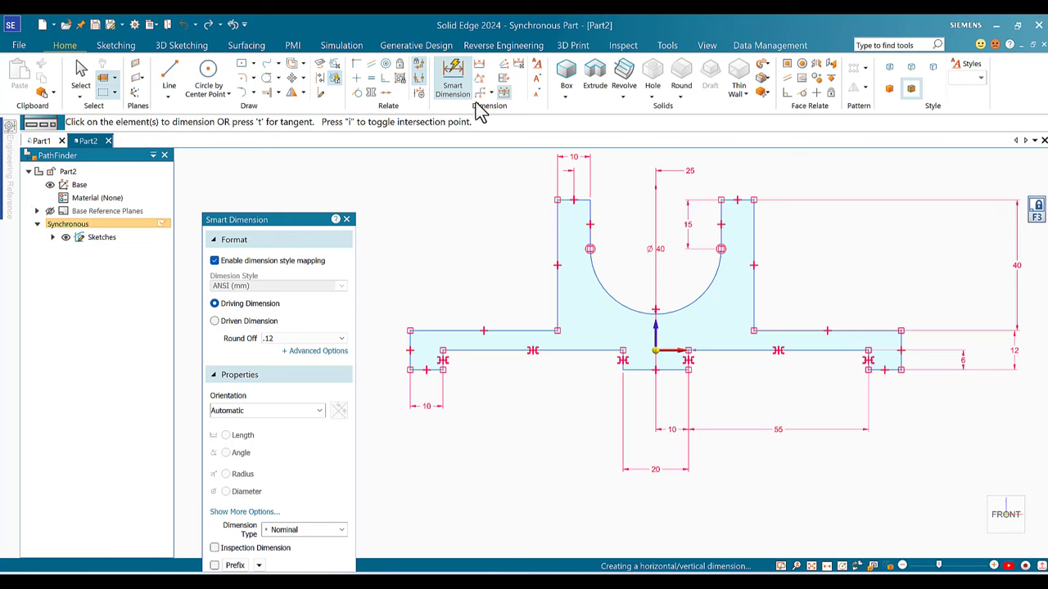
click(458, 80)
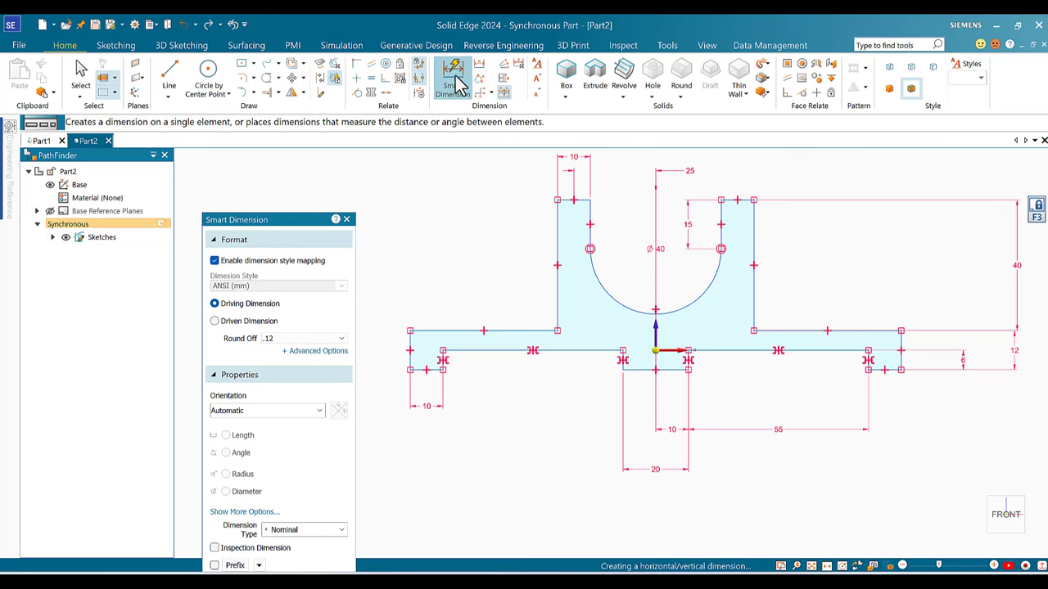
- Add a driving radius dimension to the U-slot's arc with Smart Dimension
click(615, 306)
click(643, 273)
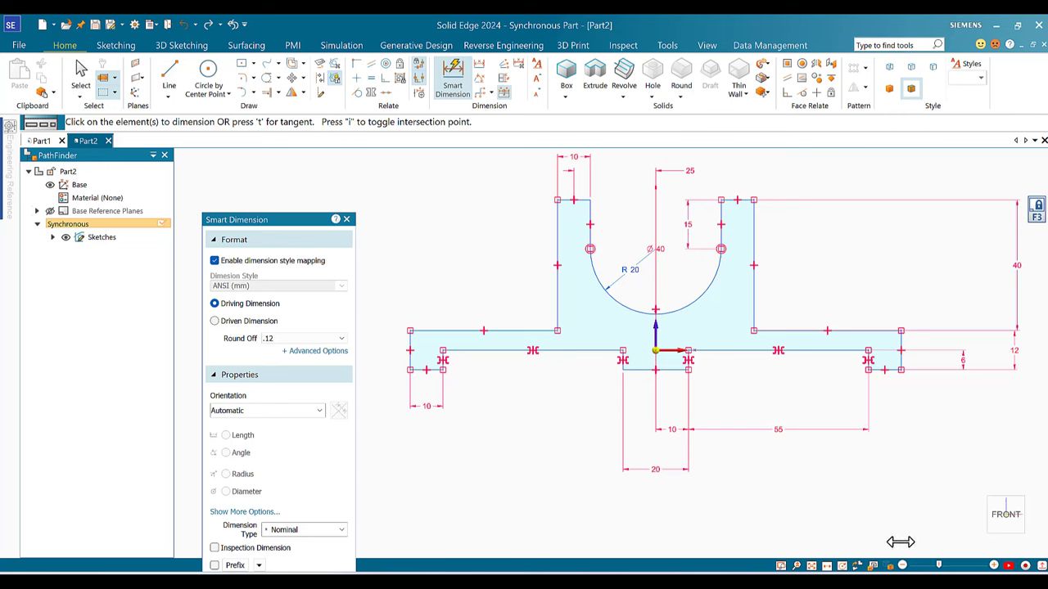
- Extrude the completed bracket profile symmetrically about its sketch plane to a total depth of 50 mm
drag(981, 543, 955, 500)
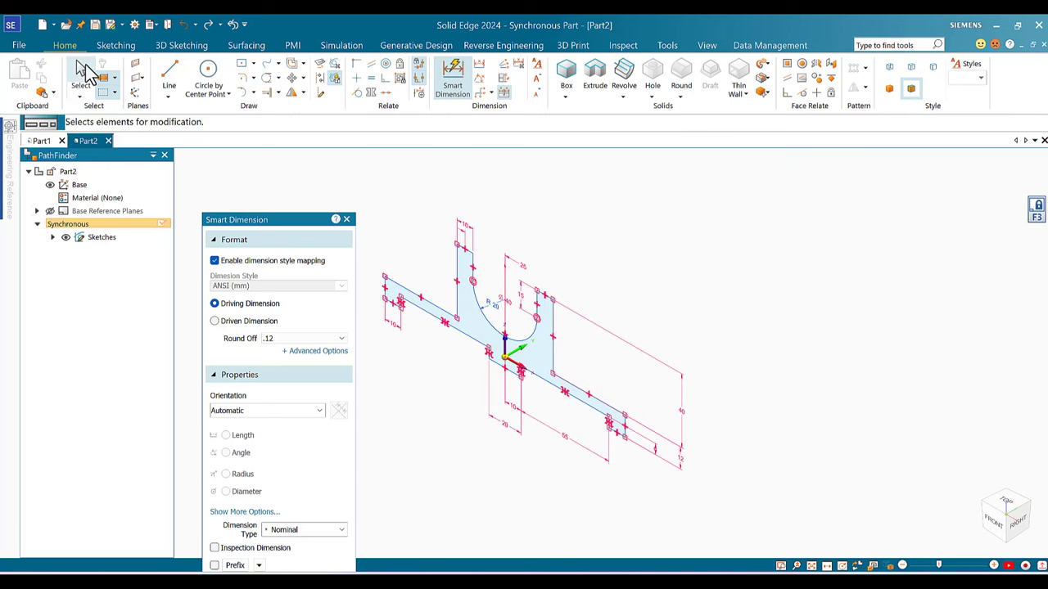
click(82, 74)
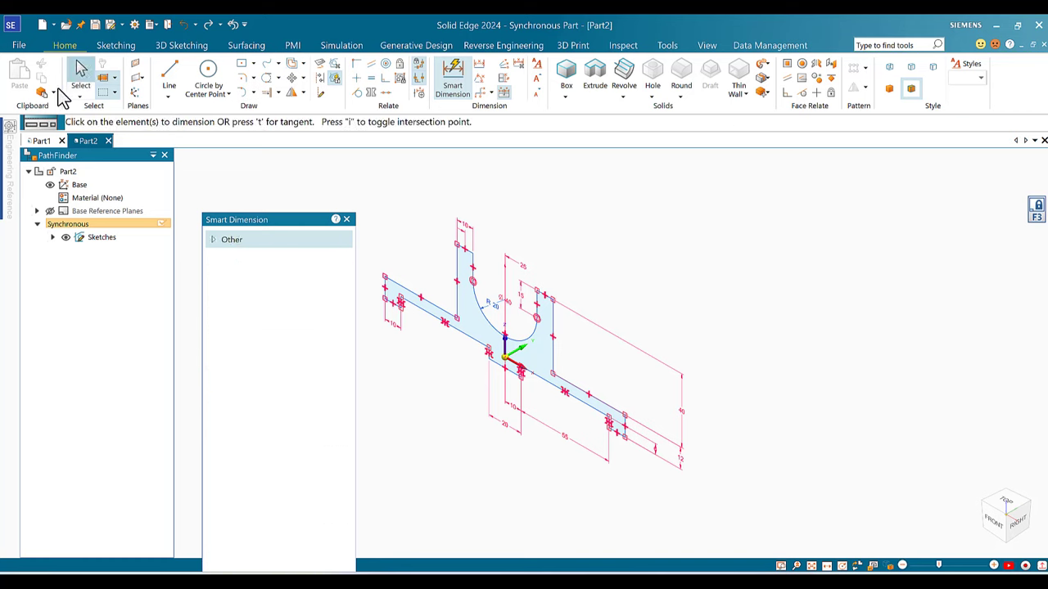
click(477, 334)
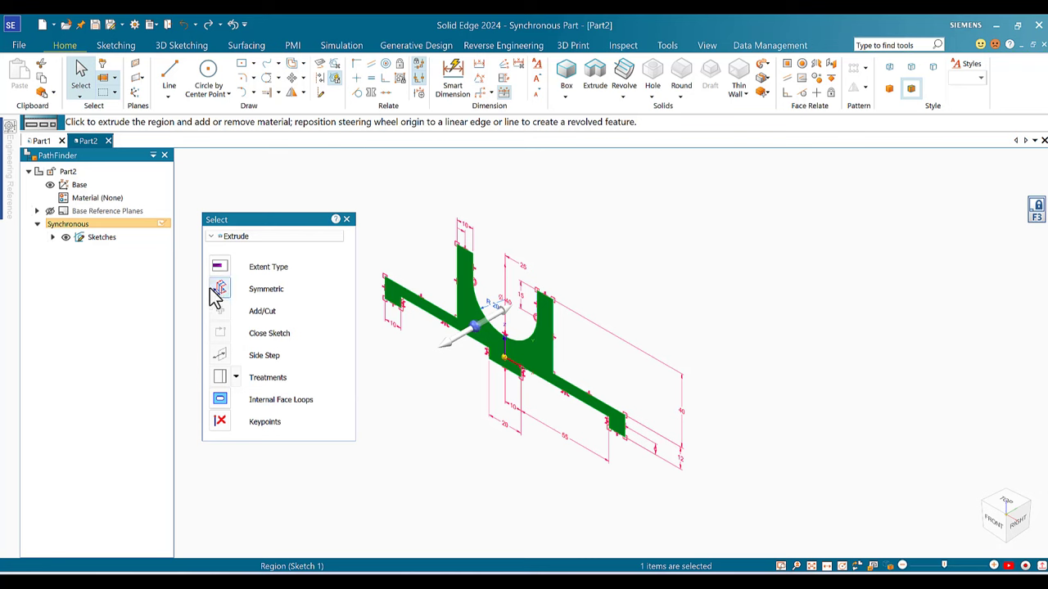
click(220, 289)
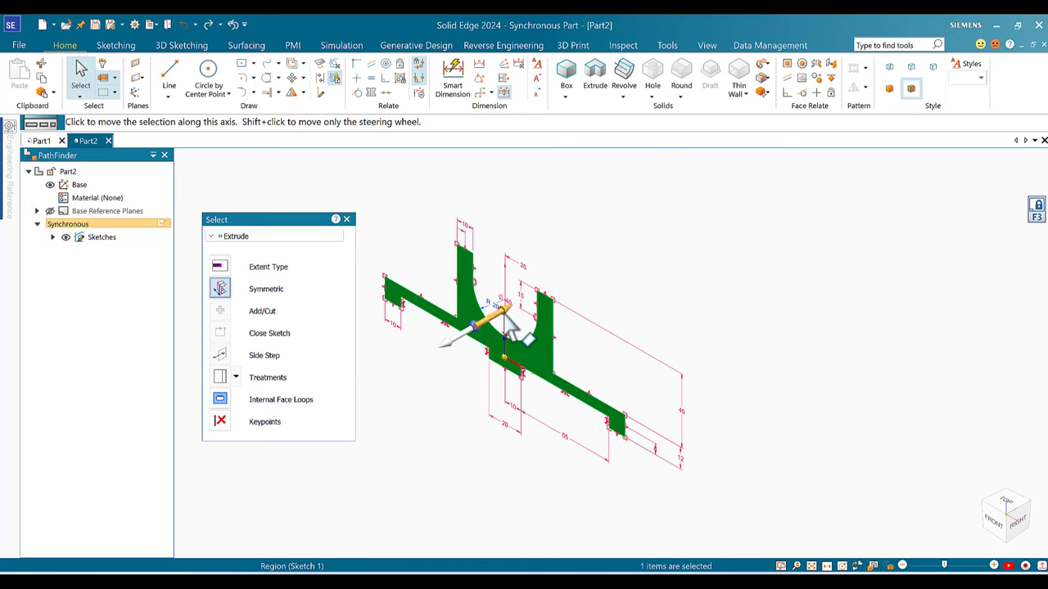
click(452, 342)
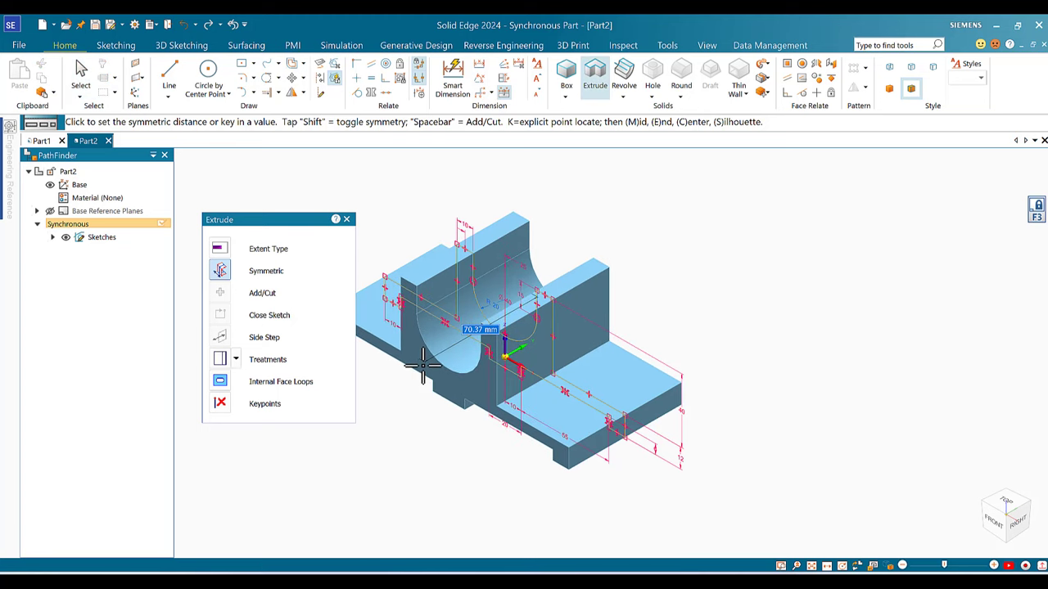
click(424, 365)
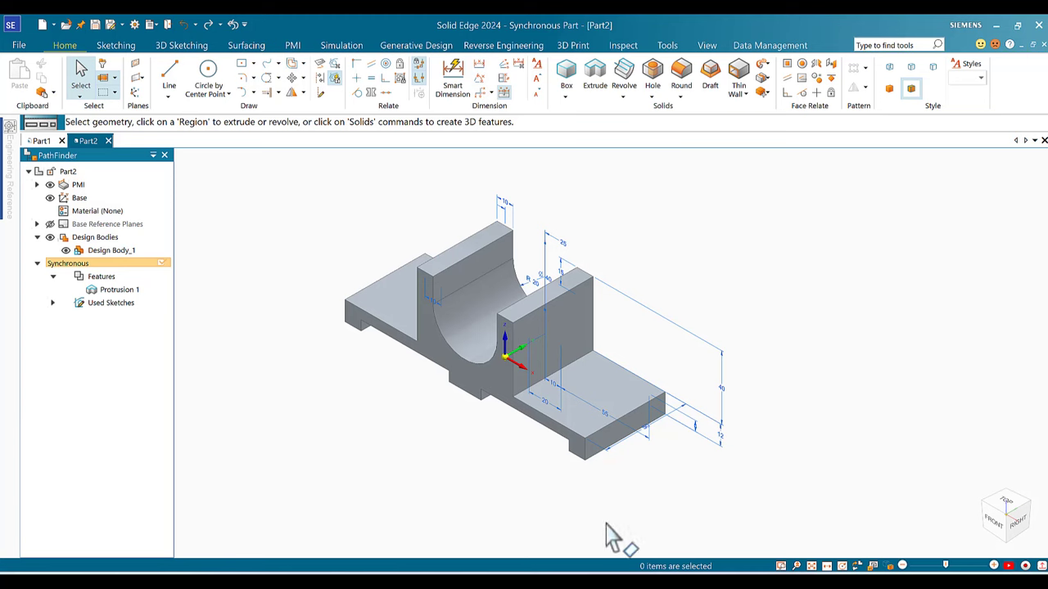
- Check the hole dimensions in the PDF drawing and sketch a 16 mm diameter circle centred on the right base flange's top face
key(alt+Tab)
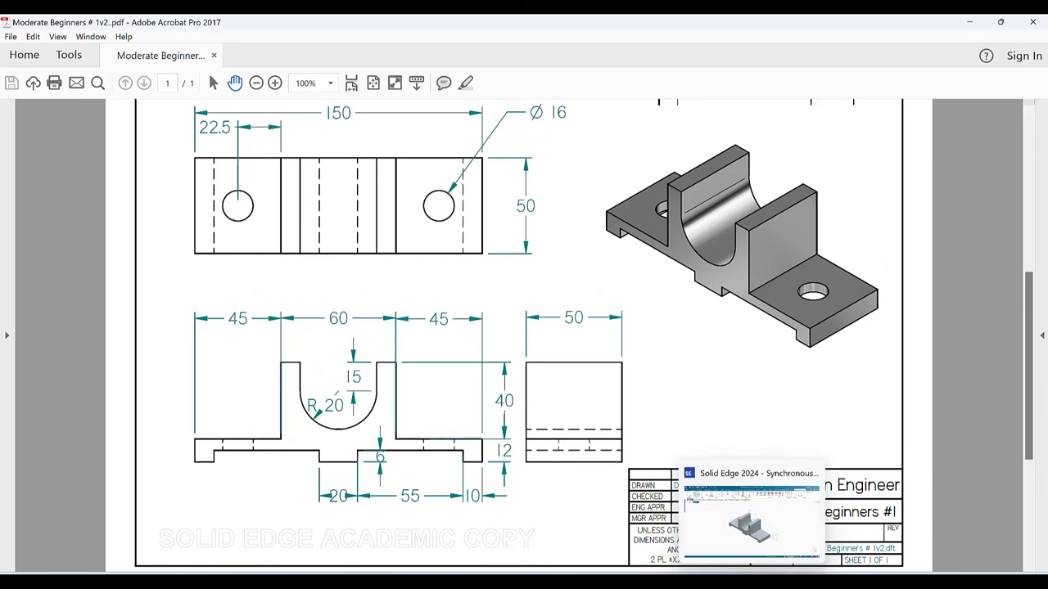
click(743, 533)
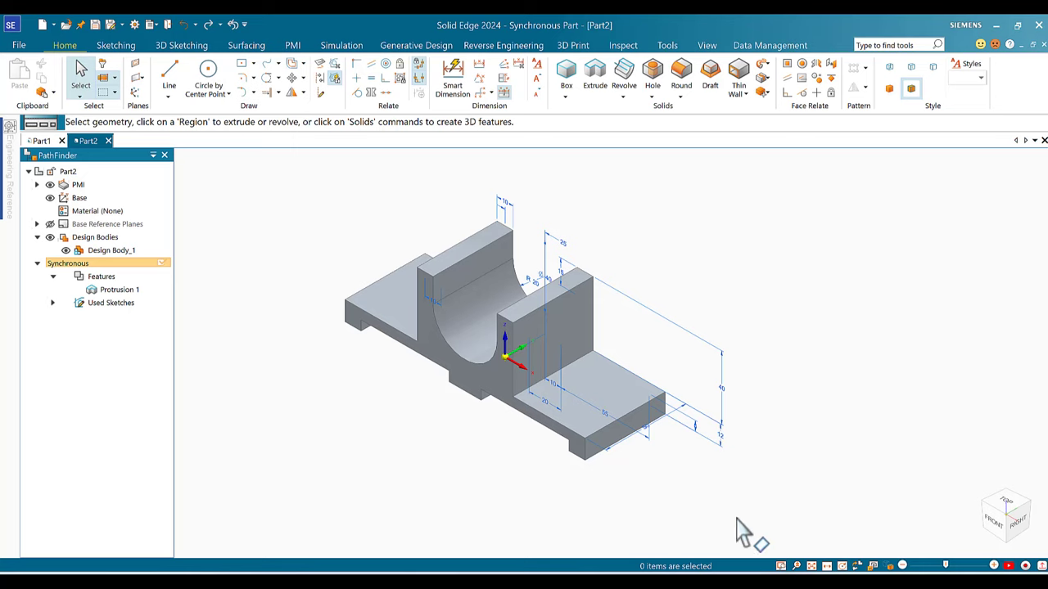
click(210, 80)
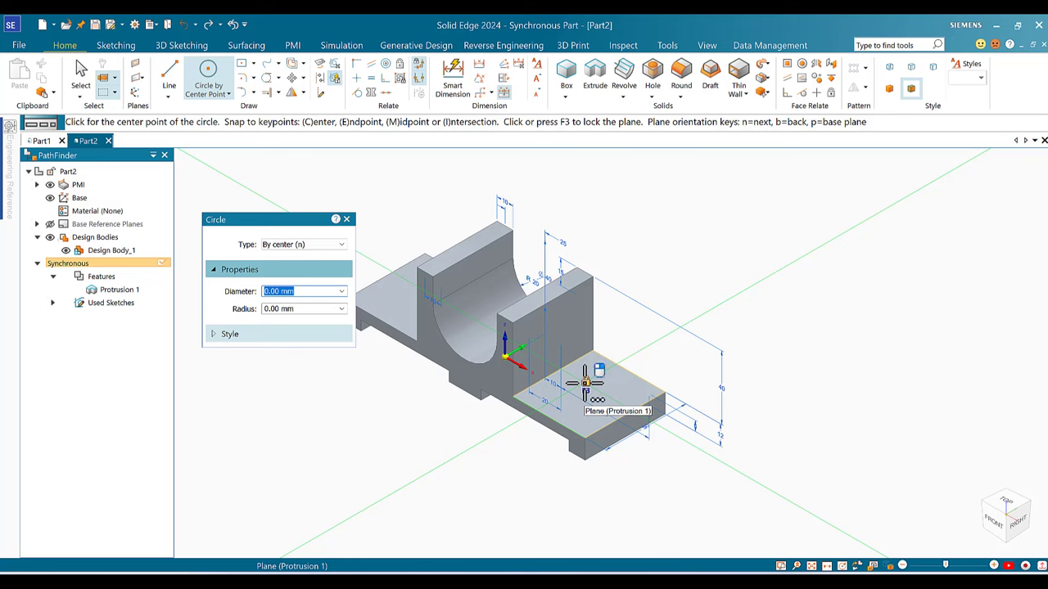
key(F3)
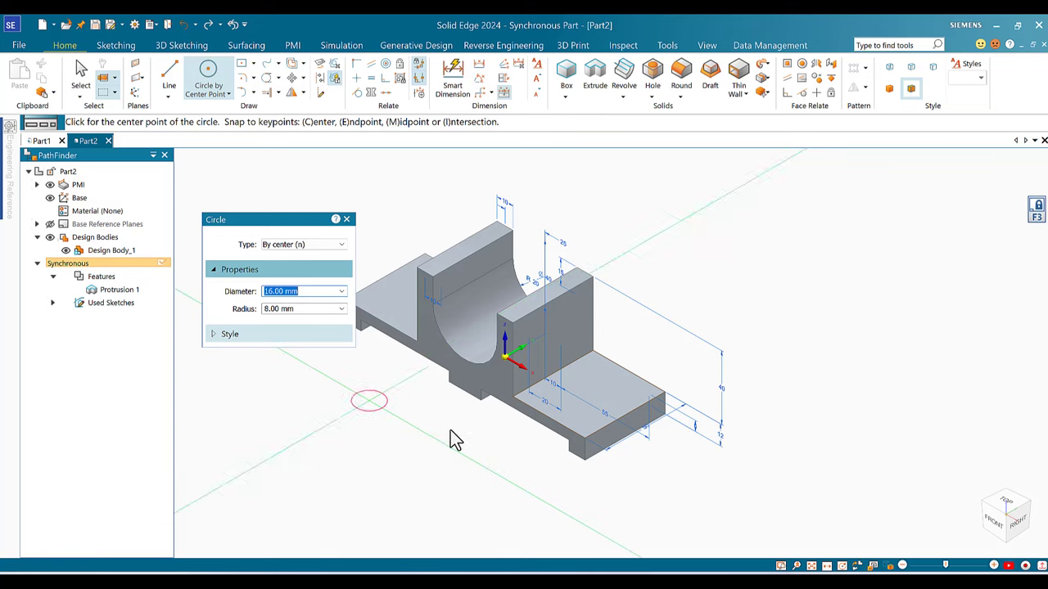
click(1007, 502)
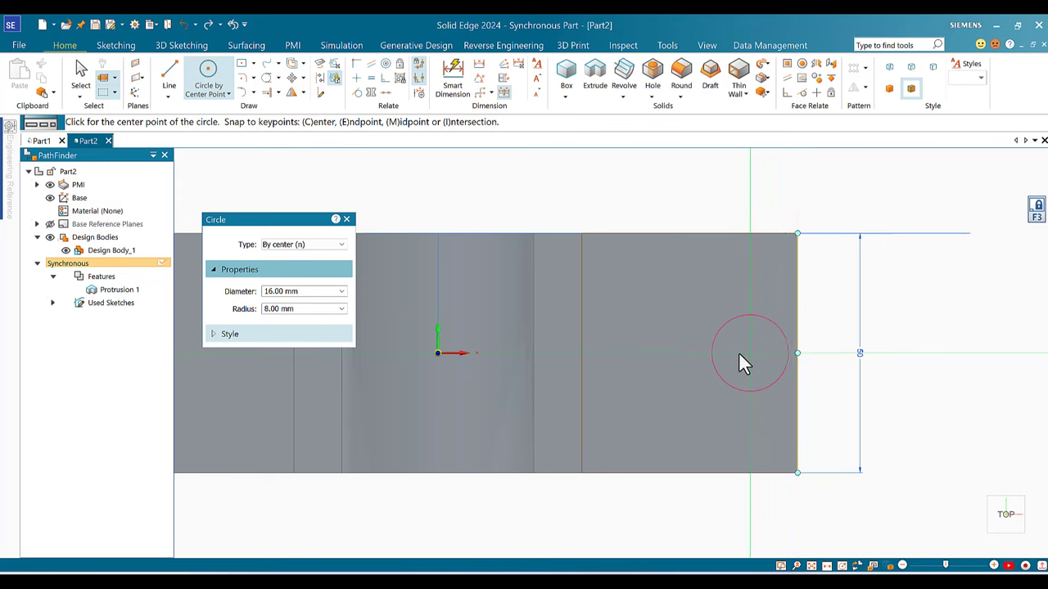
click(691, 353)
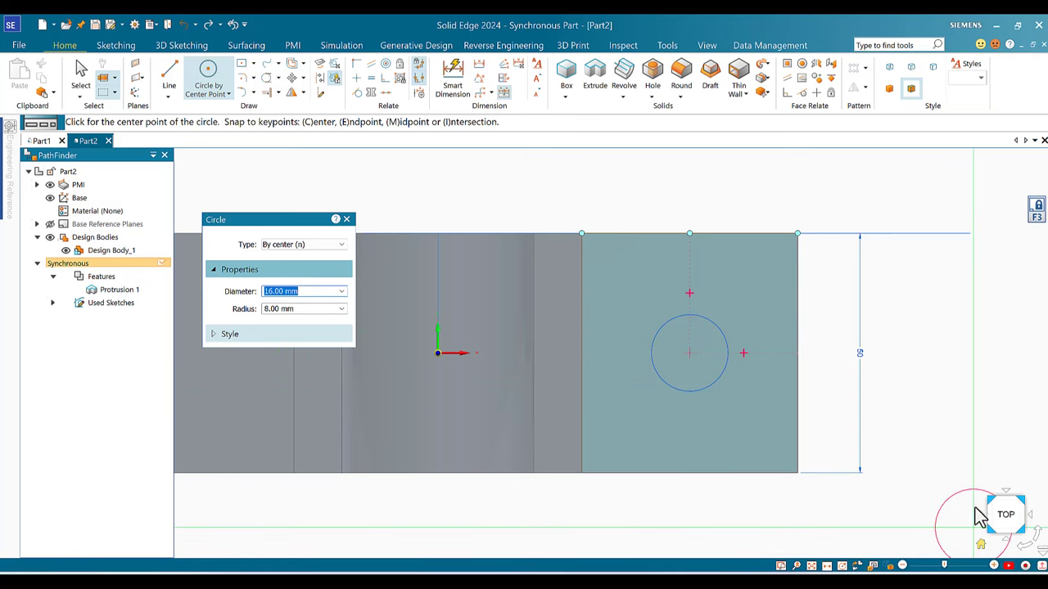
- Cut the circle's region about 7 mm downward through the right flange, using Extrude with the Cut option
click(977, 514)
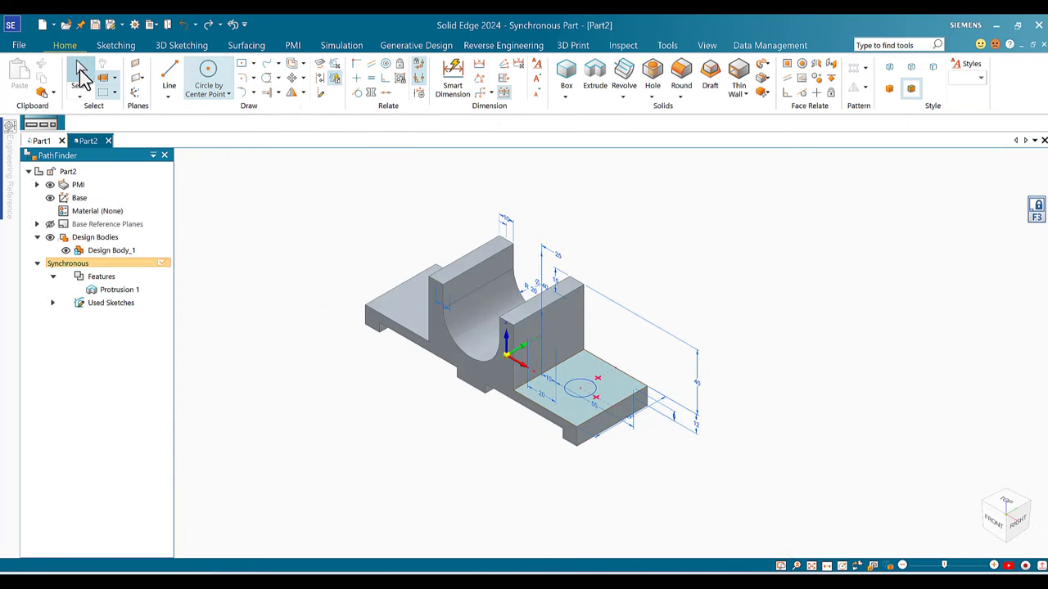
click(82, 72)
click(781, 567)
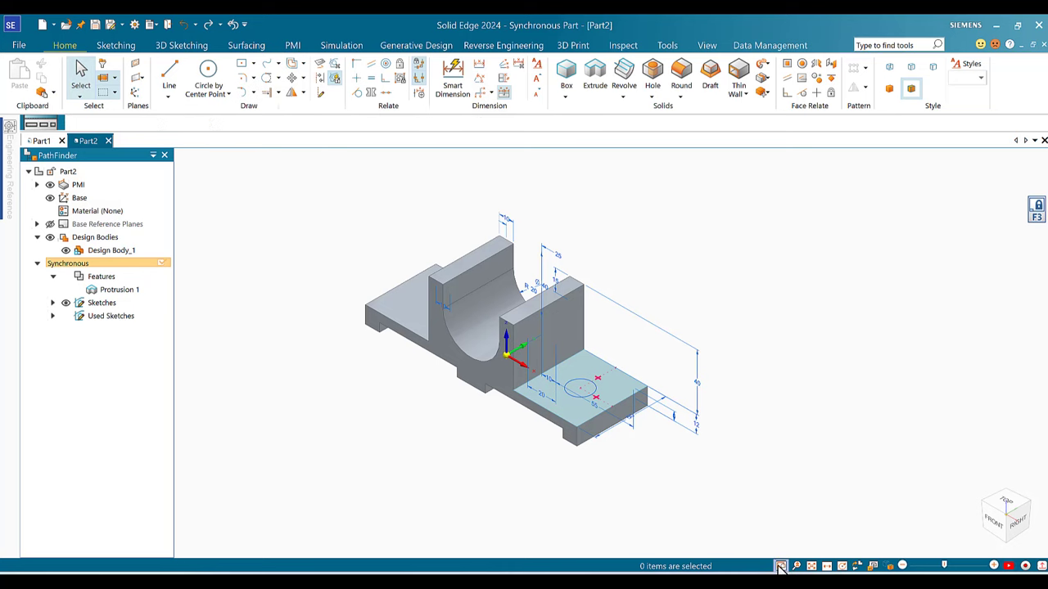
drag(561, 375, 229, 369)
click(79, 72)
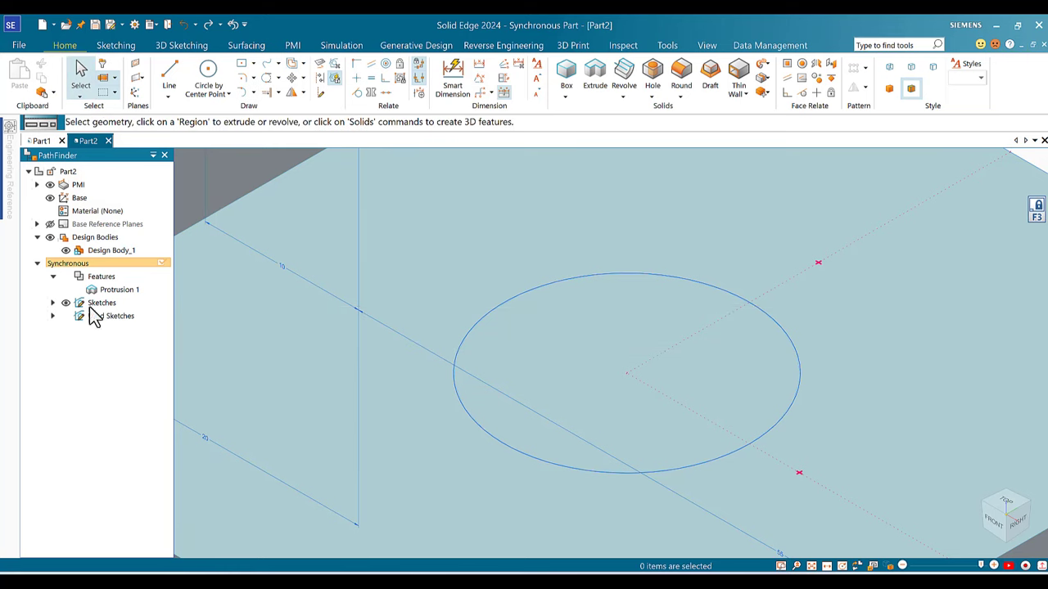
click(491, 422)
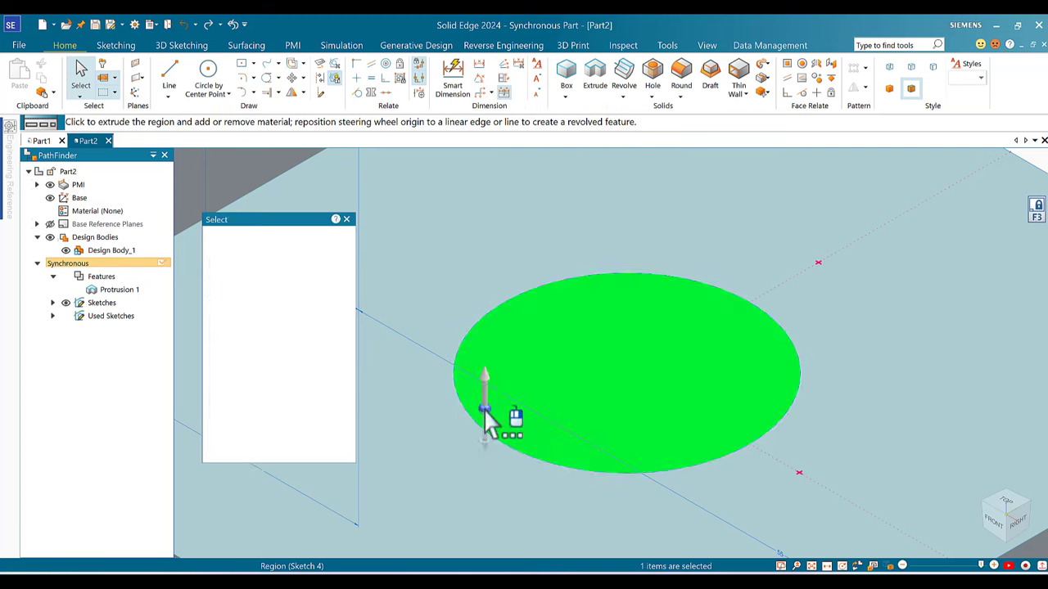
key(Escape)
click(492, 408)
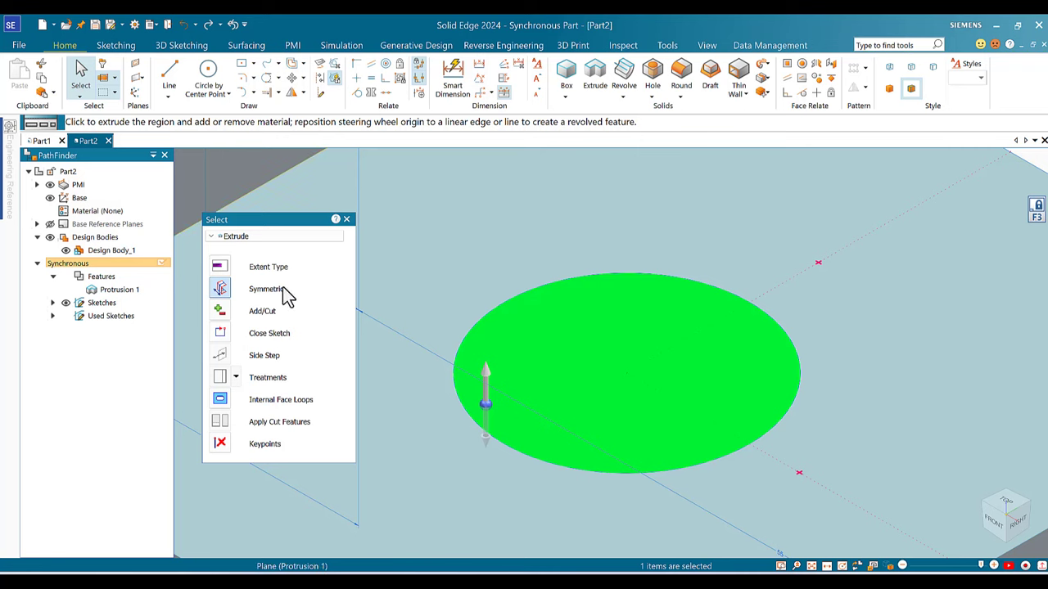
click(223, 312)
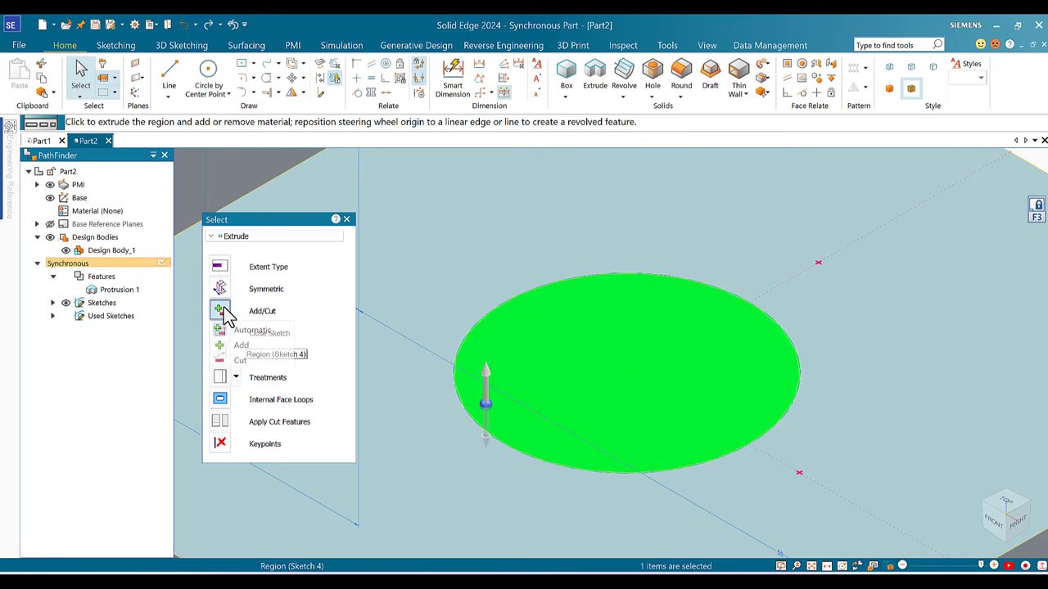
click(221, 361)
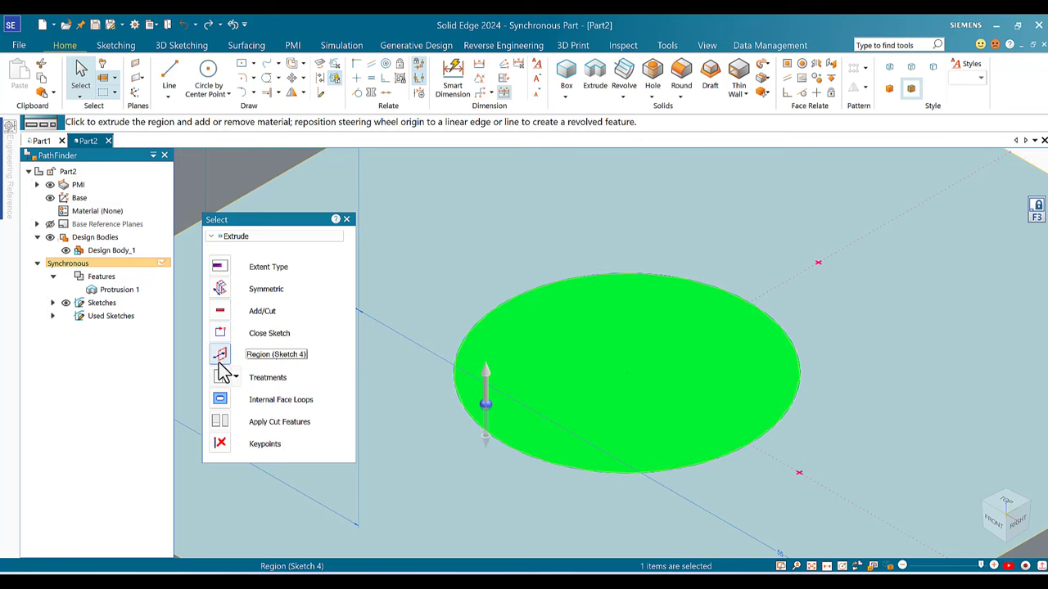
click(485, 416)
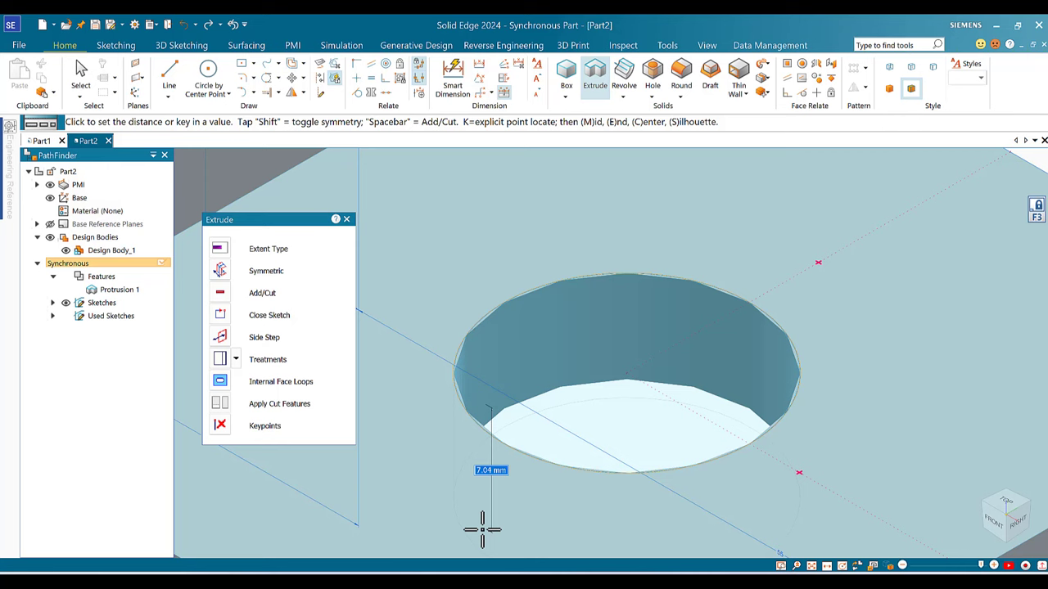
click(483, 530)
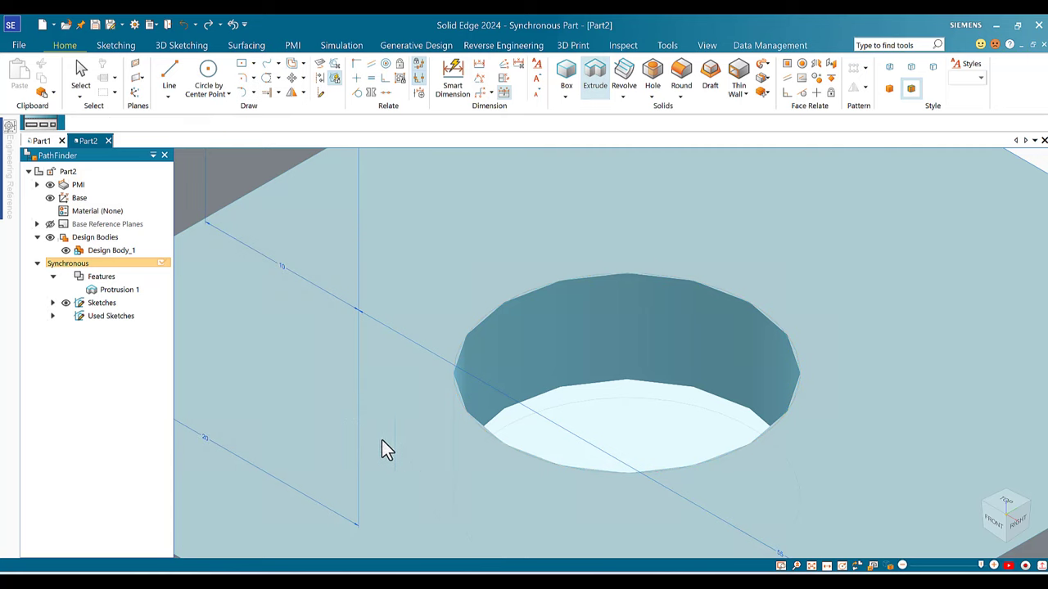
- Expand the base reference planes and show the Right (yz) plane as the mirror plane for the hole
click(1004, 502)
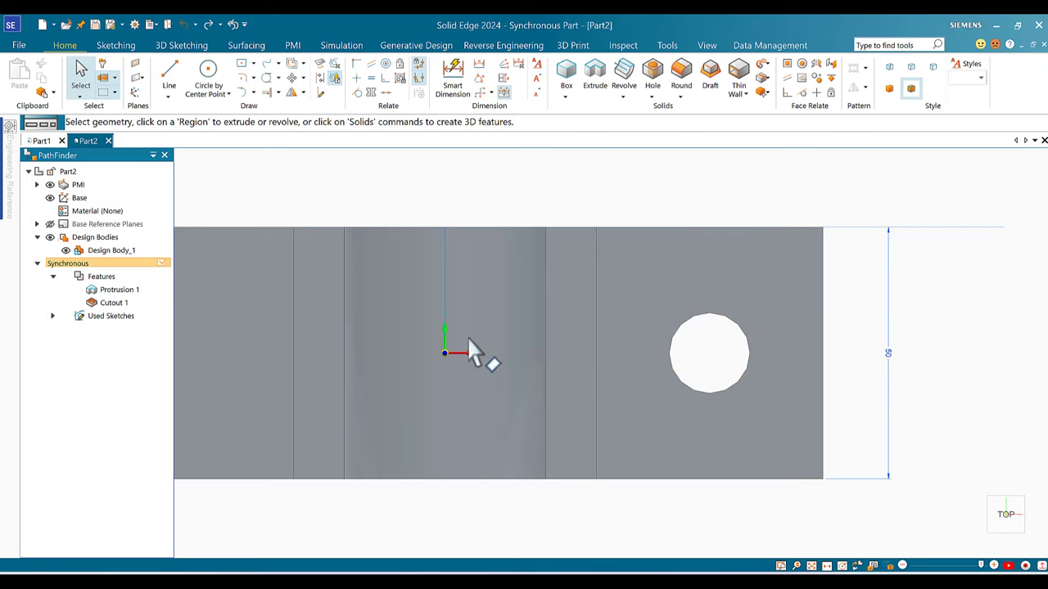
click(796, 565)
click(826, 566)
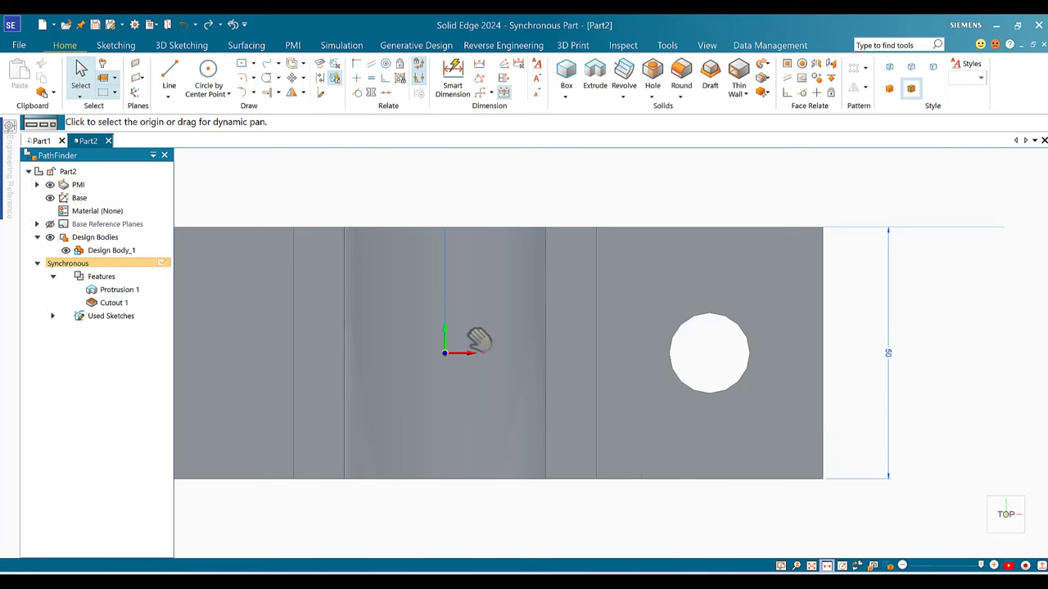
drag(464, 324, 591, 306)
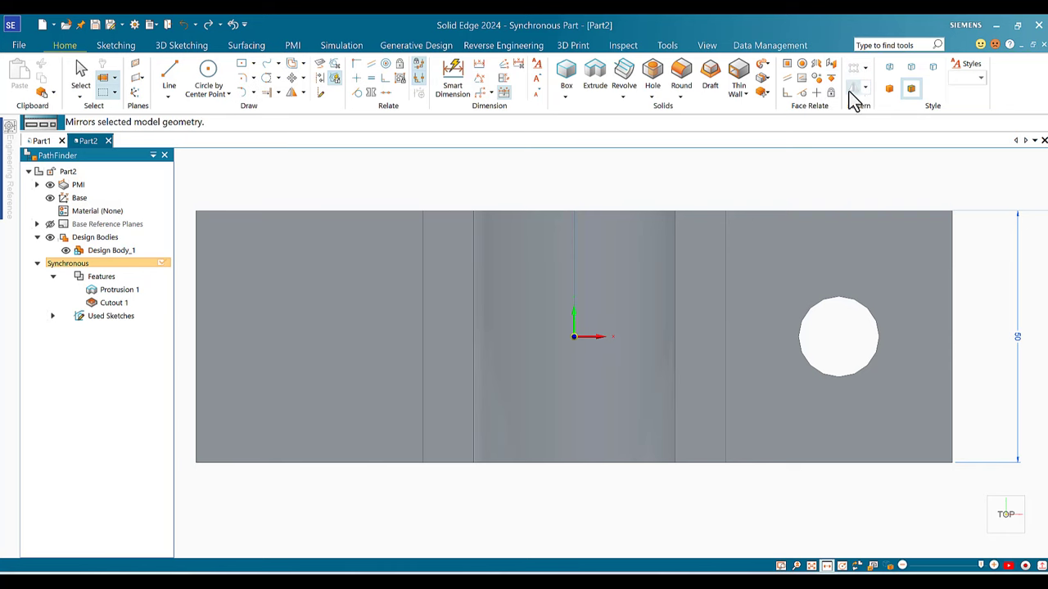
key(shift+F3)
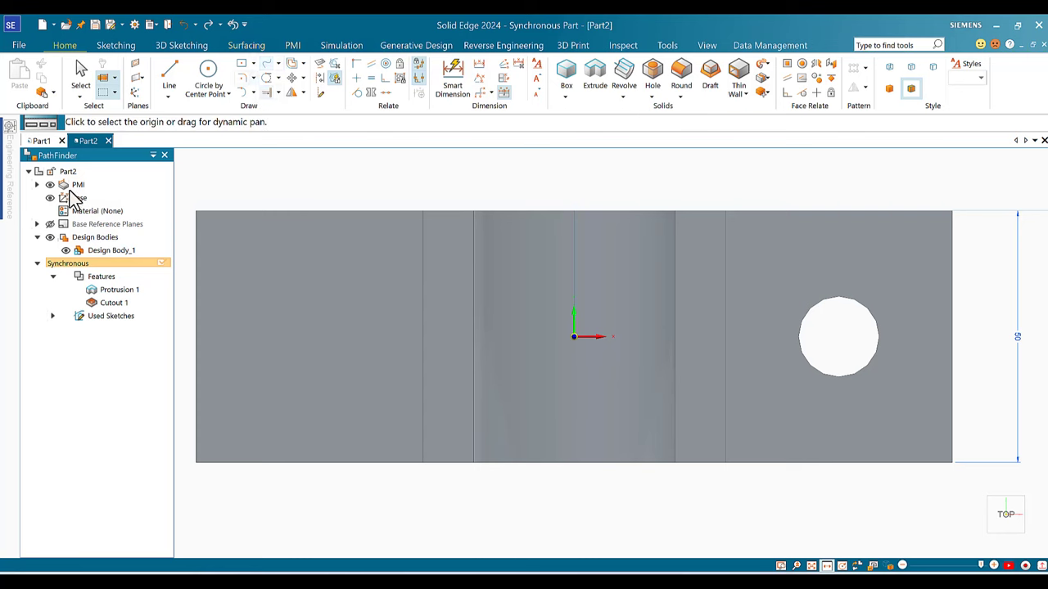
click(37, 224)
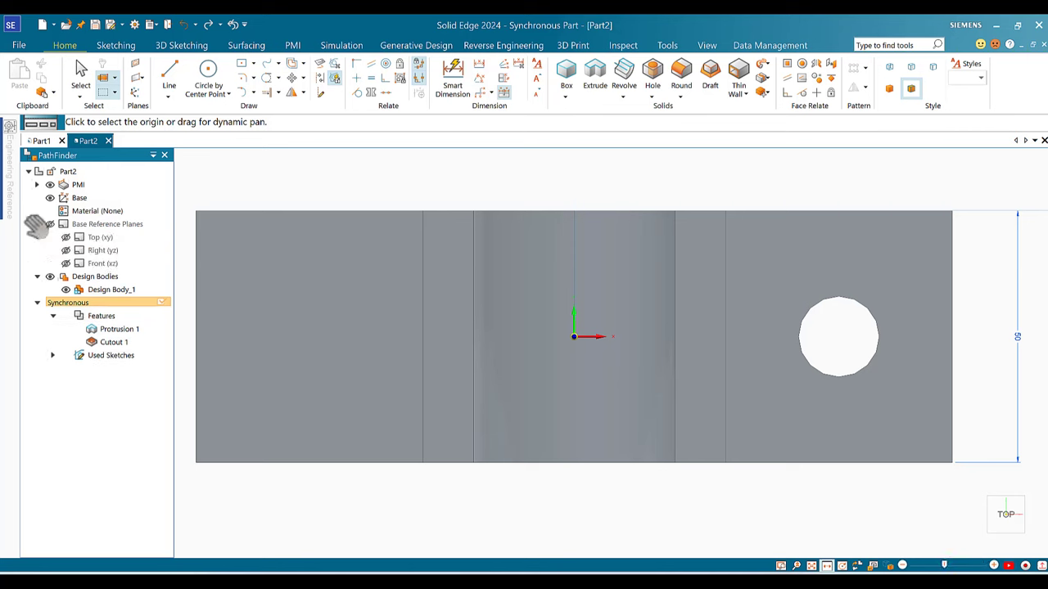
click(66, 250)
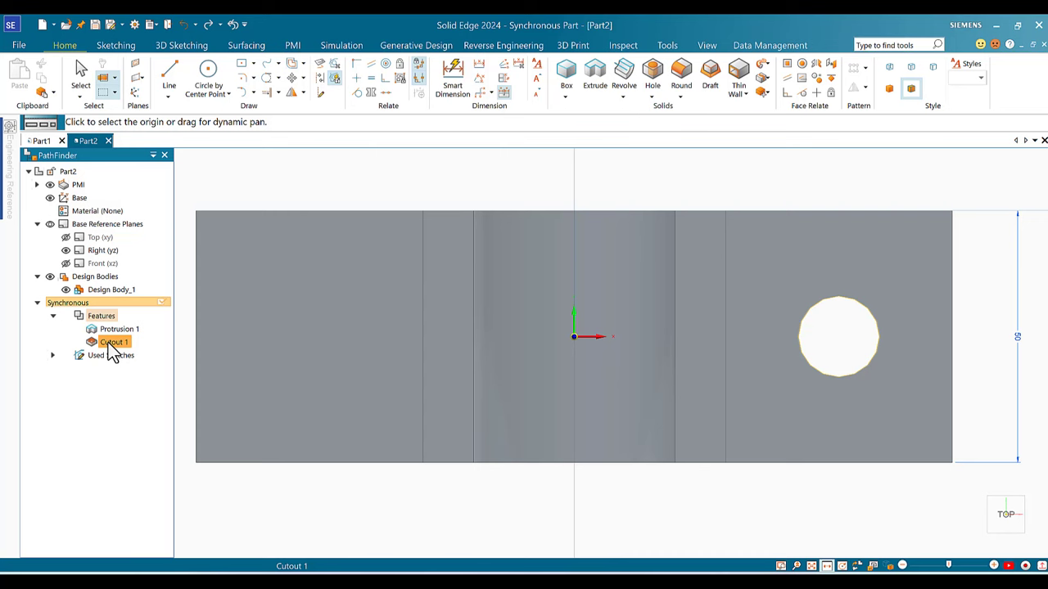
- Mirror the right flange's hole about the Right (yz) reference plane onto the left flange
key(Escape)
drag(797, 391, 909, 398)
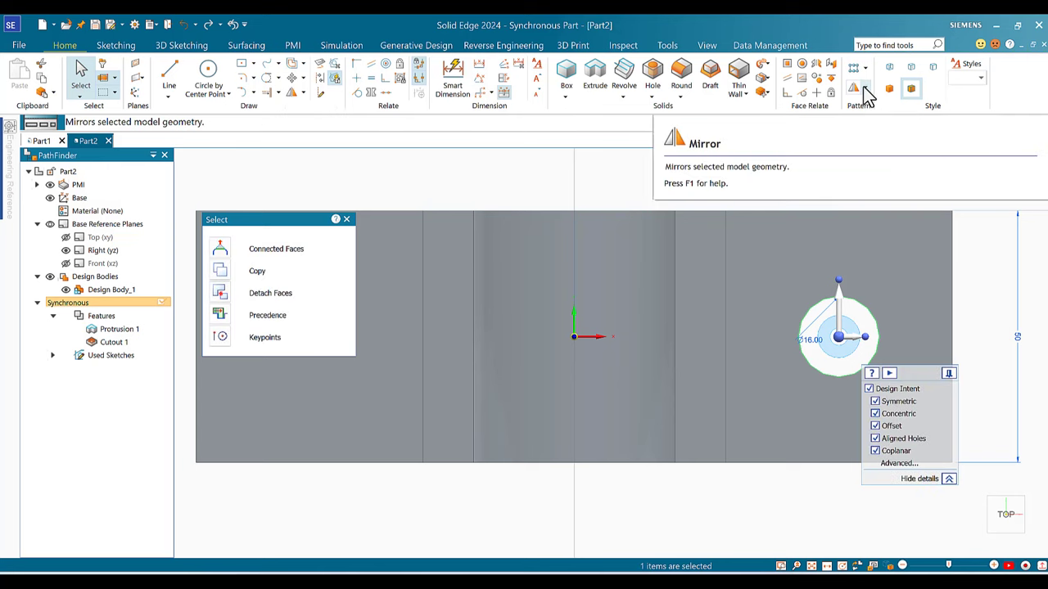
click(853, 90)
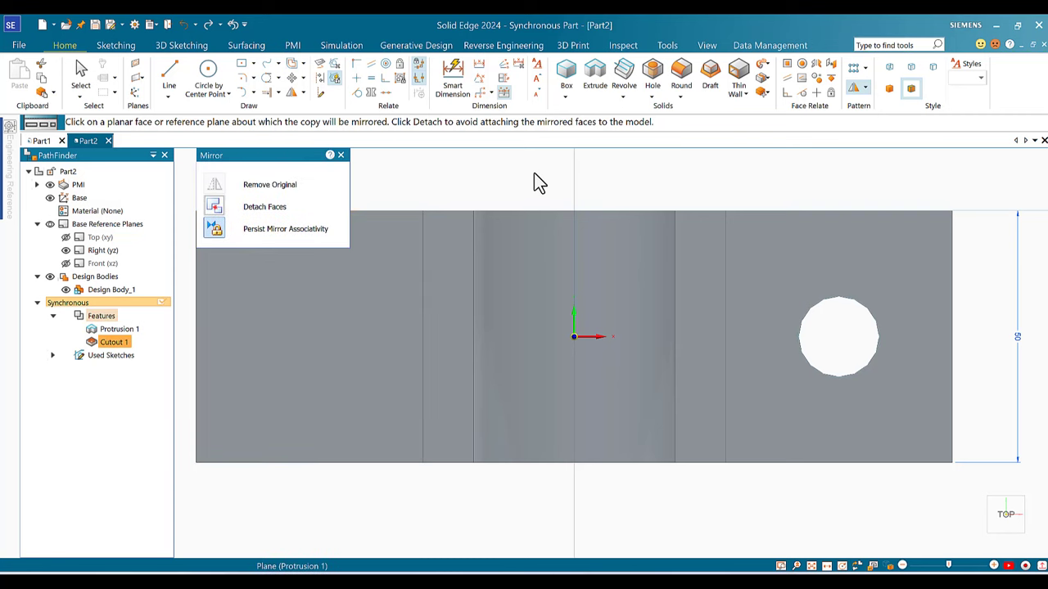
click(574, 193)
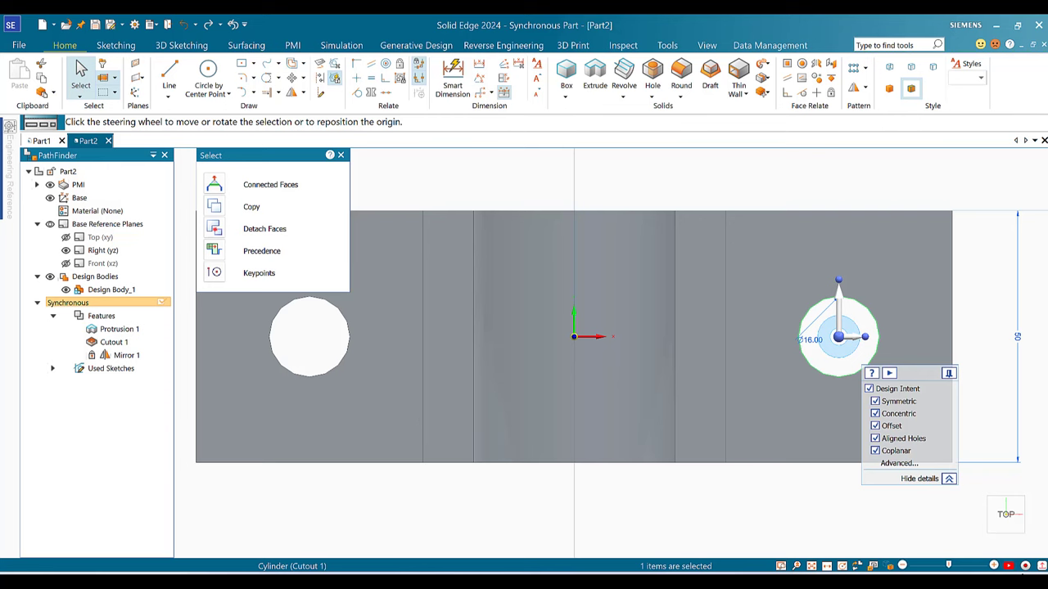
click(1021, 533)
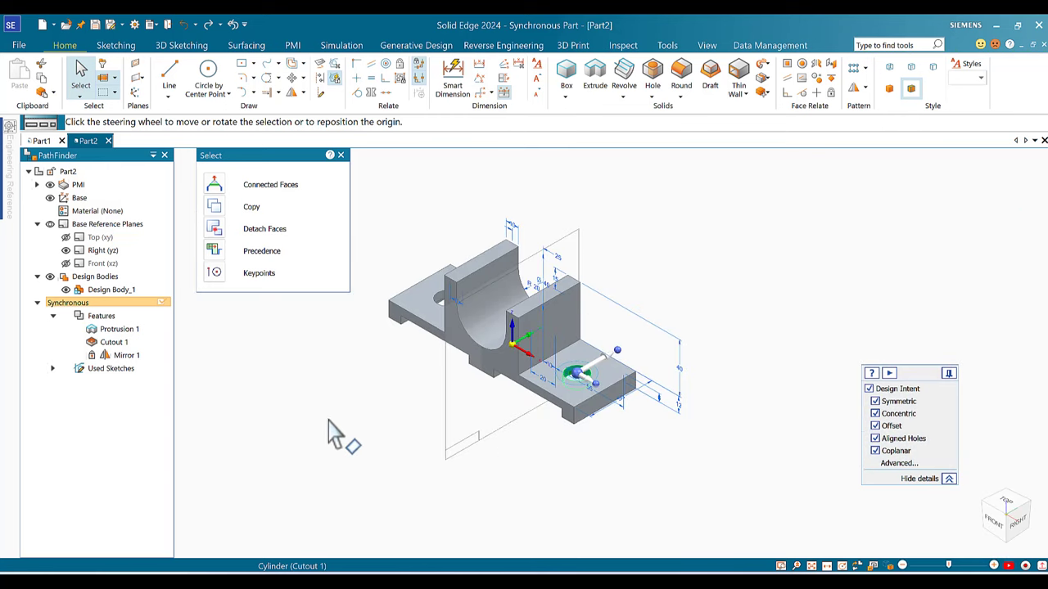